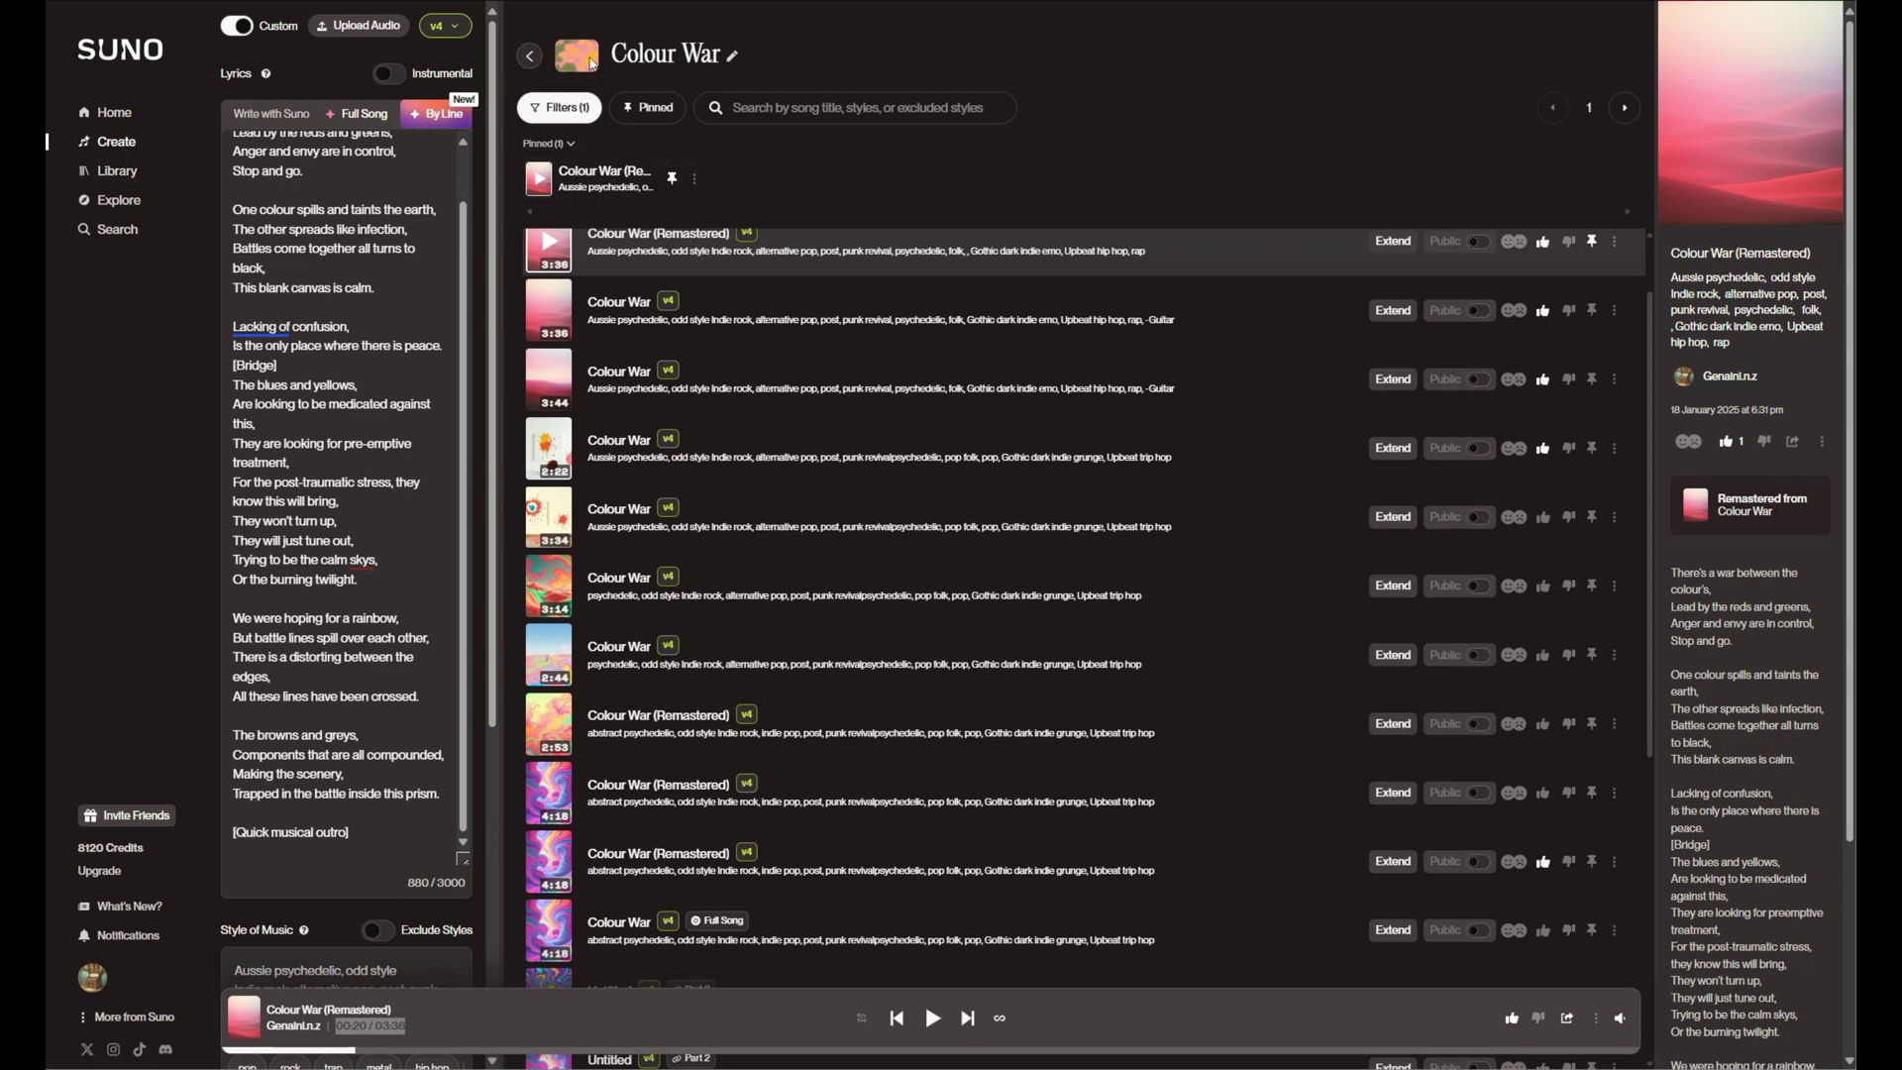
Step: Return to the workspaces list and reopen the Colour War workspace
left_click(530, 55)
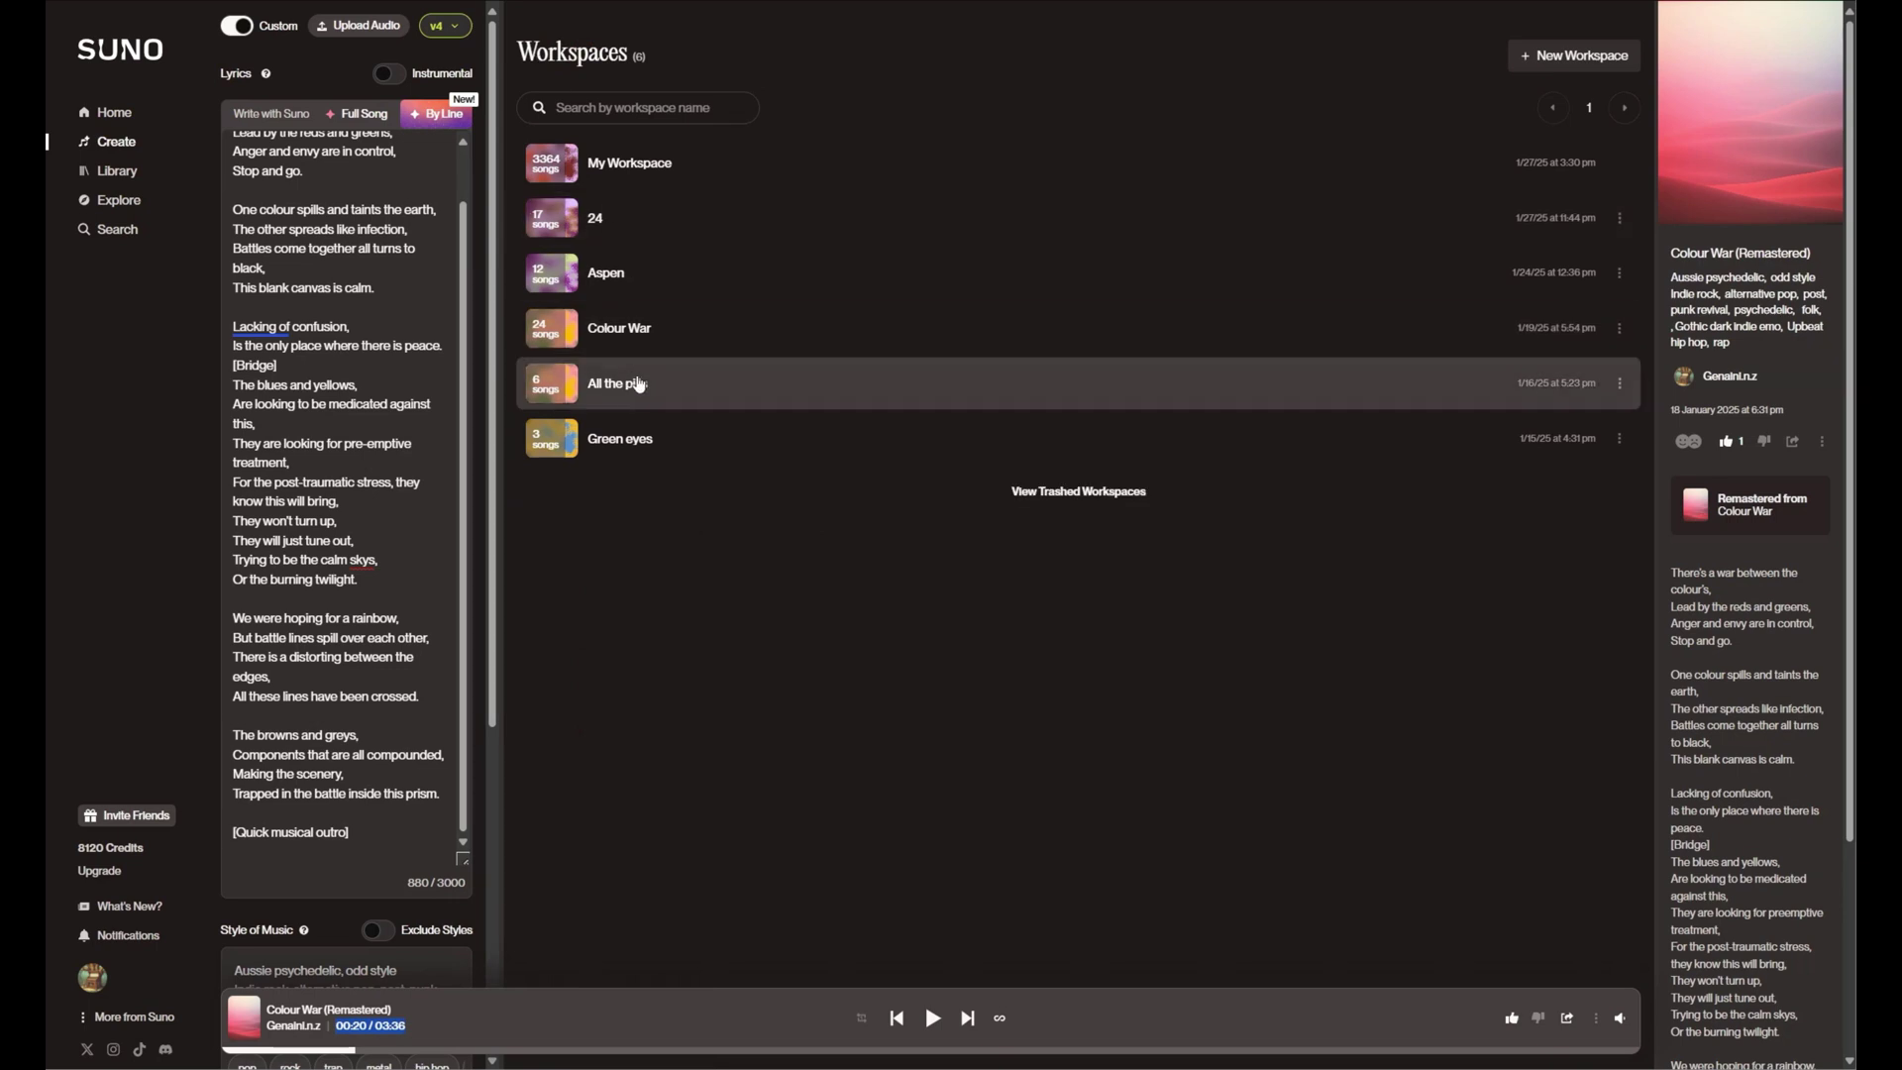
left_click(639, 335)
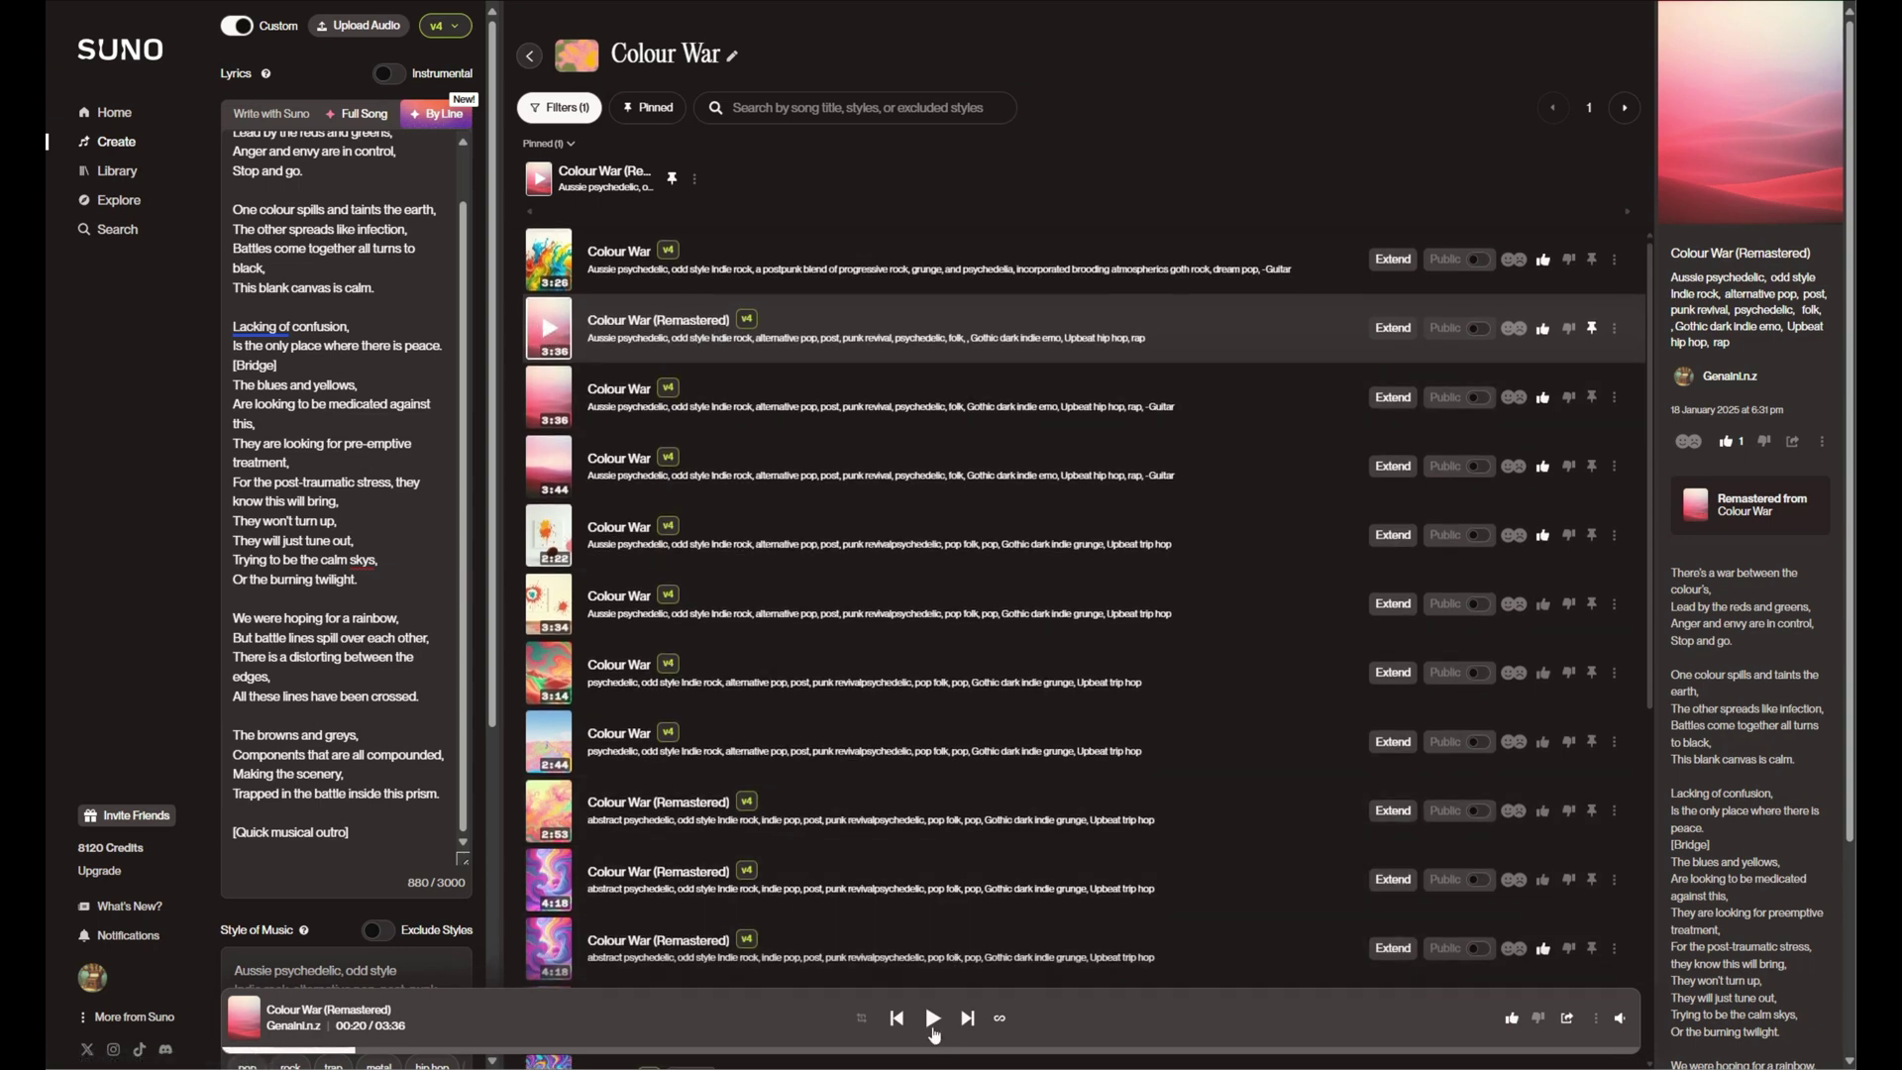
Step: Resume Colour War (Remastered) playback, then pause it at 00:36 of 03:36
left_click(933, 1020)
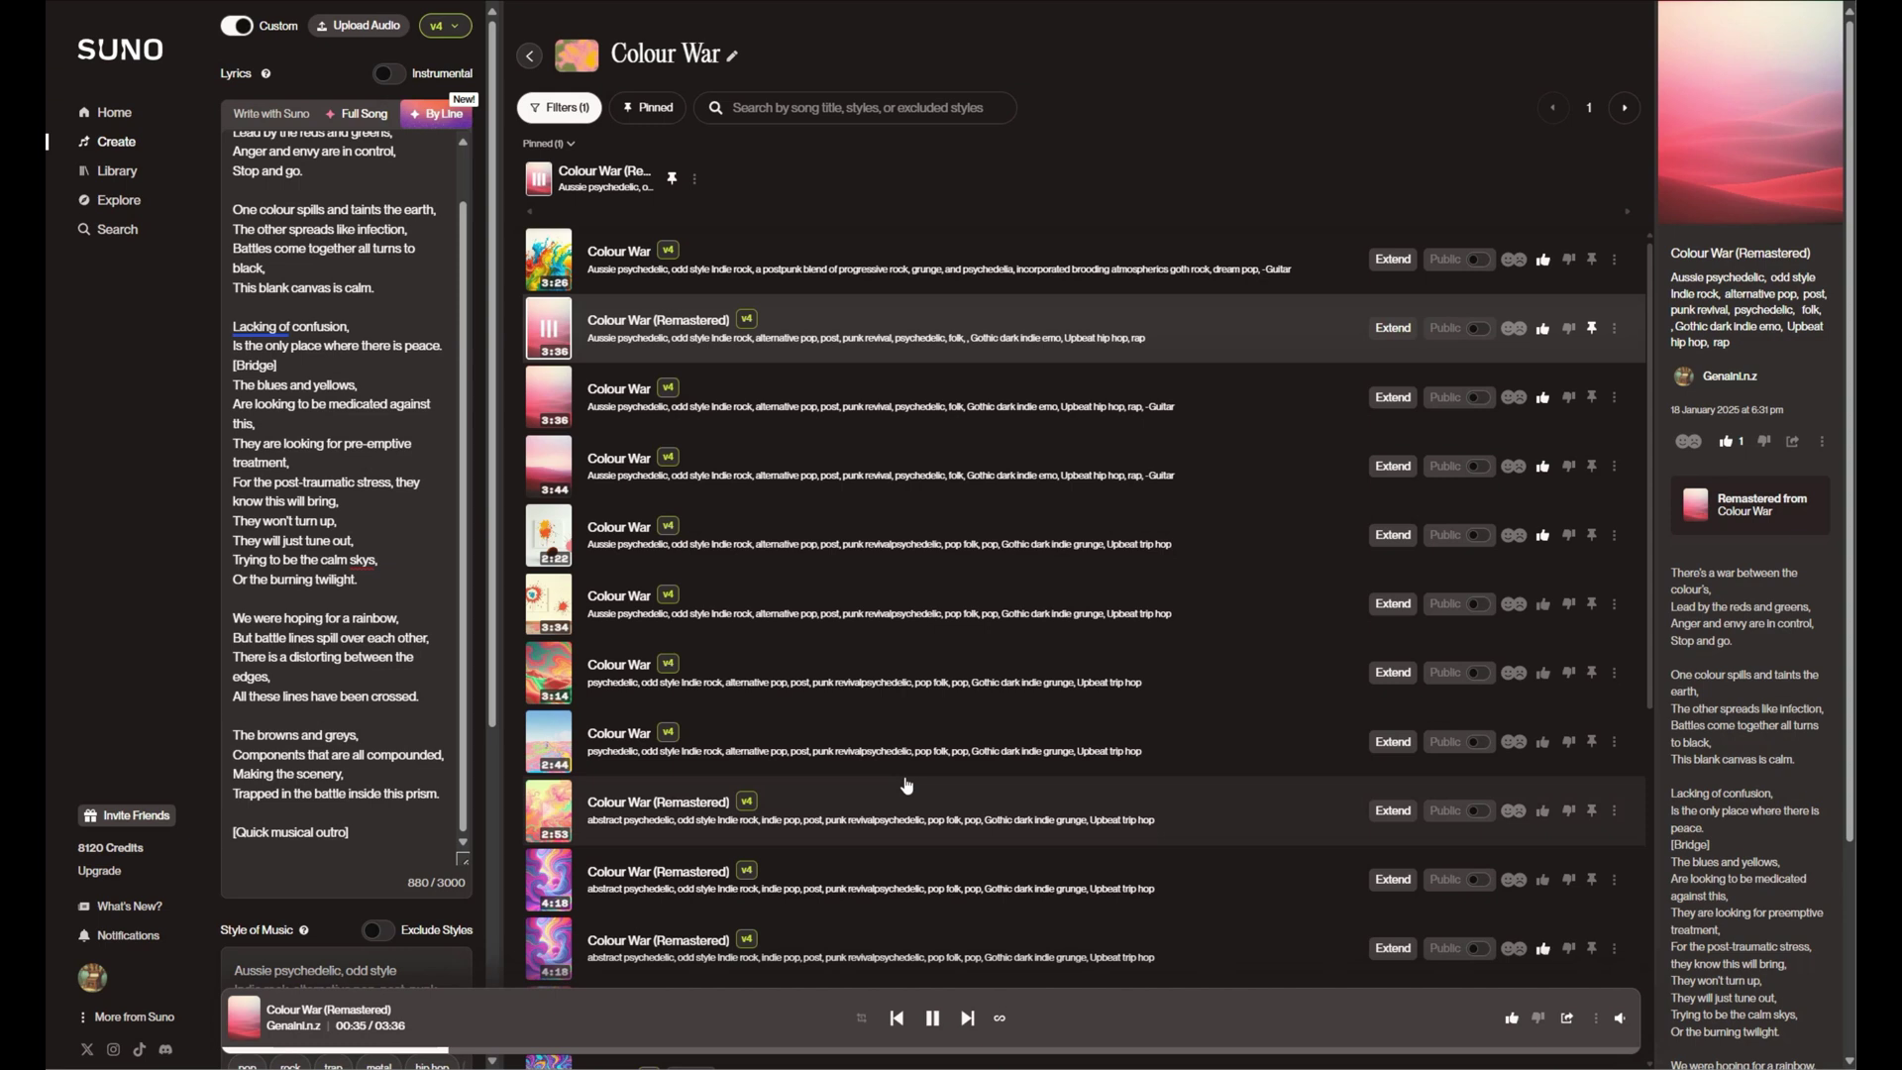
scroll(904, 782, "down", 1)
left_click(935, 1019)
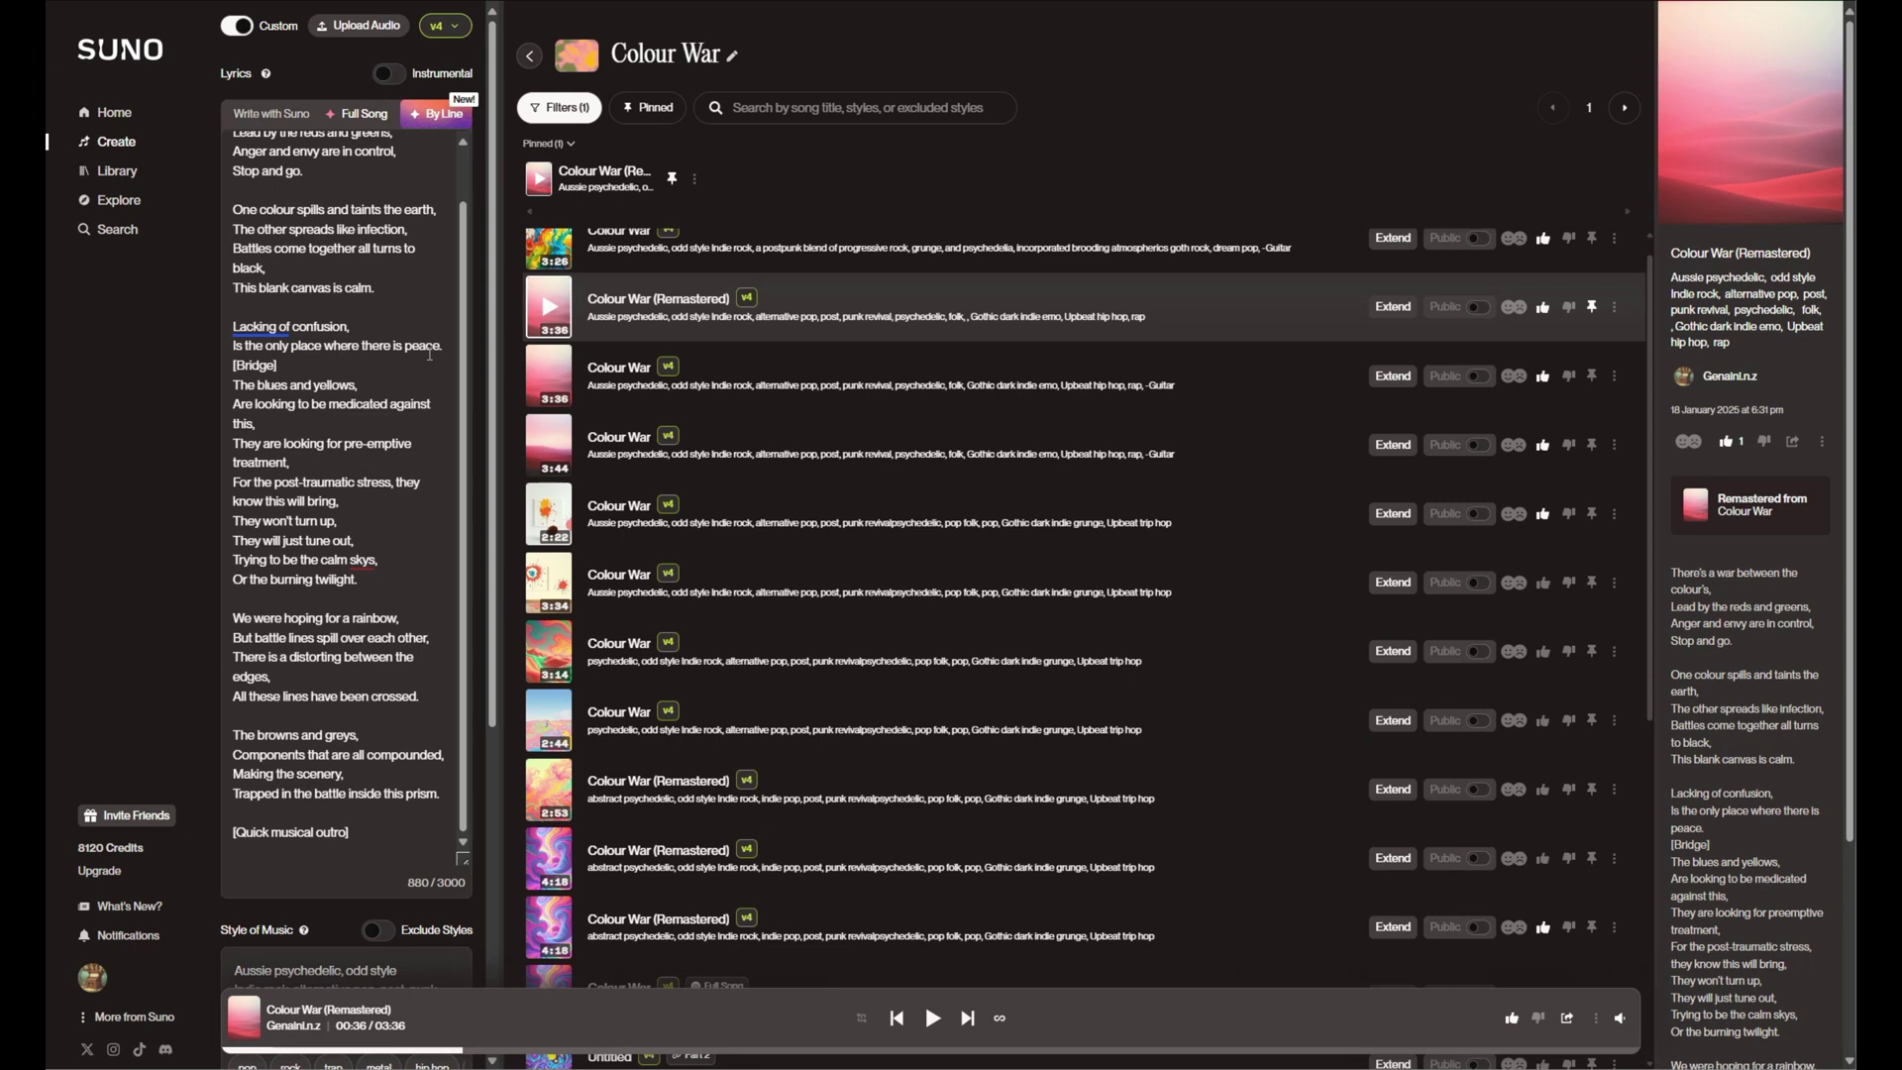
Step: Highlight the 'Lacking of confusion' couplet in the Create Lyrics box
left_click_drag(445, 346, 218, 337)
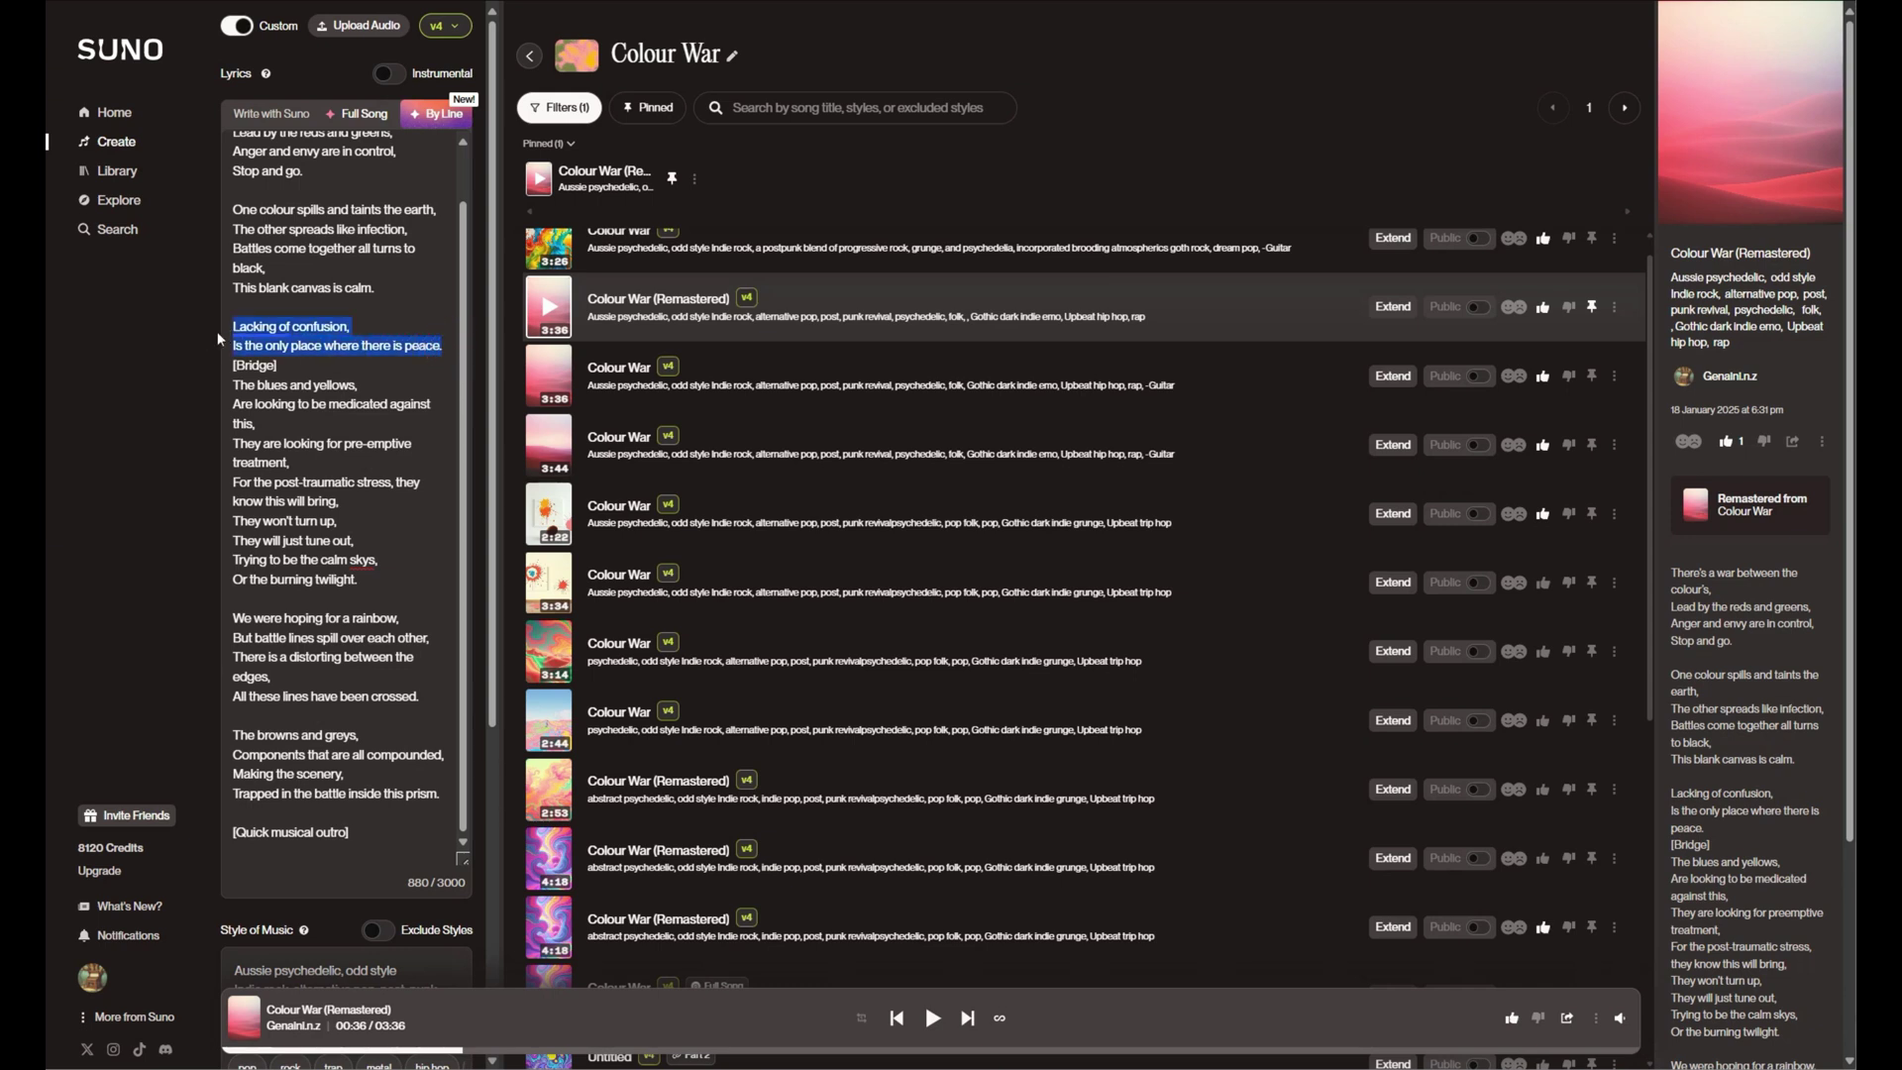
Step: In the By Line editor, mark the 'Lacking of confusion' couplet for an AI rewrite
left_click(441, 125)
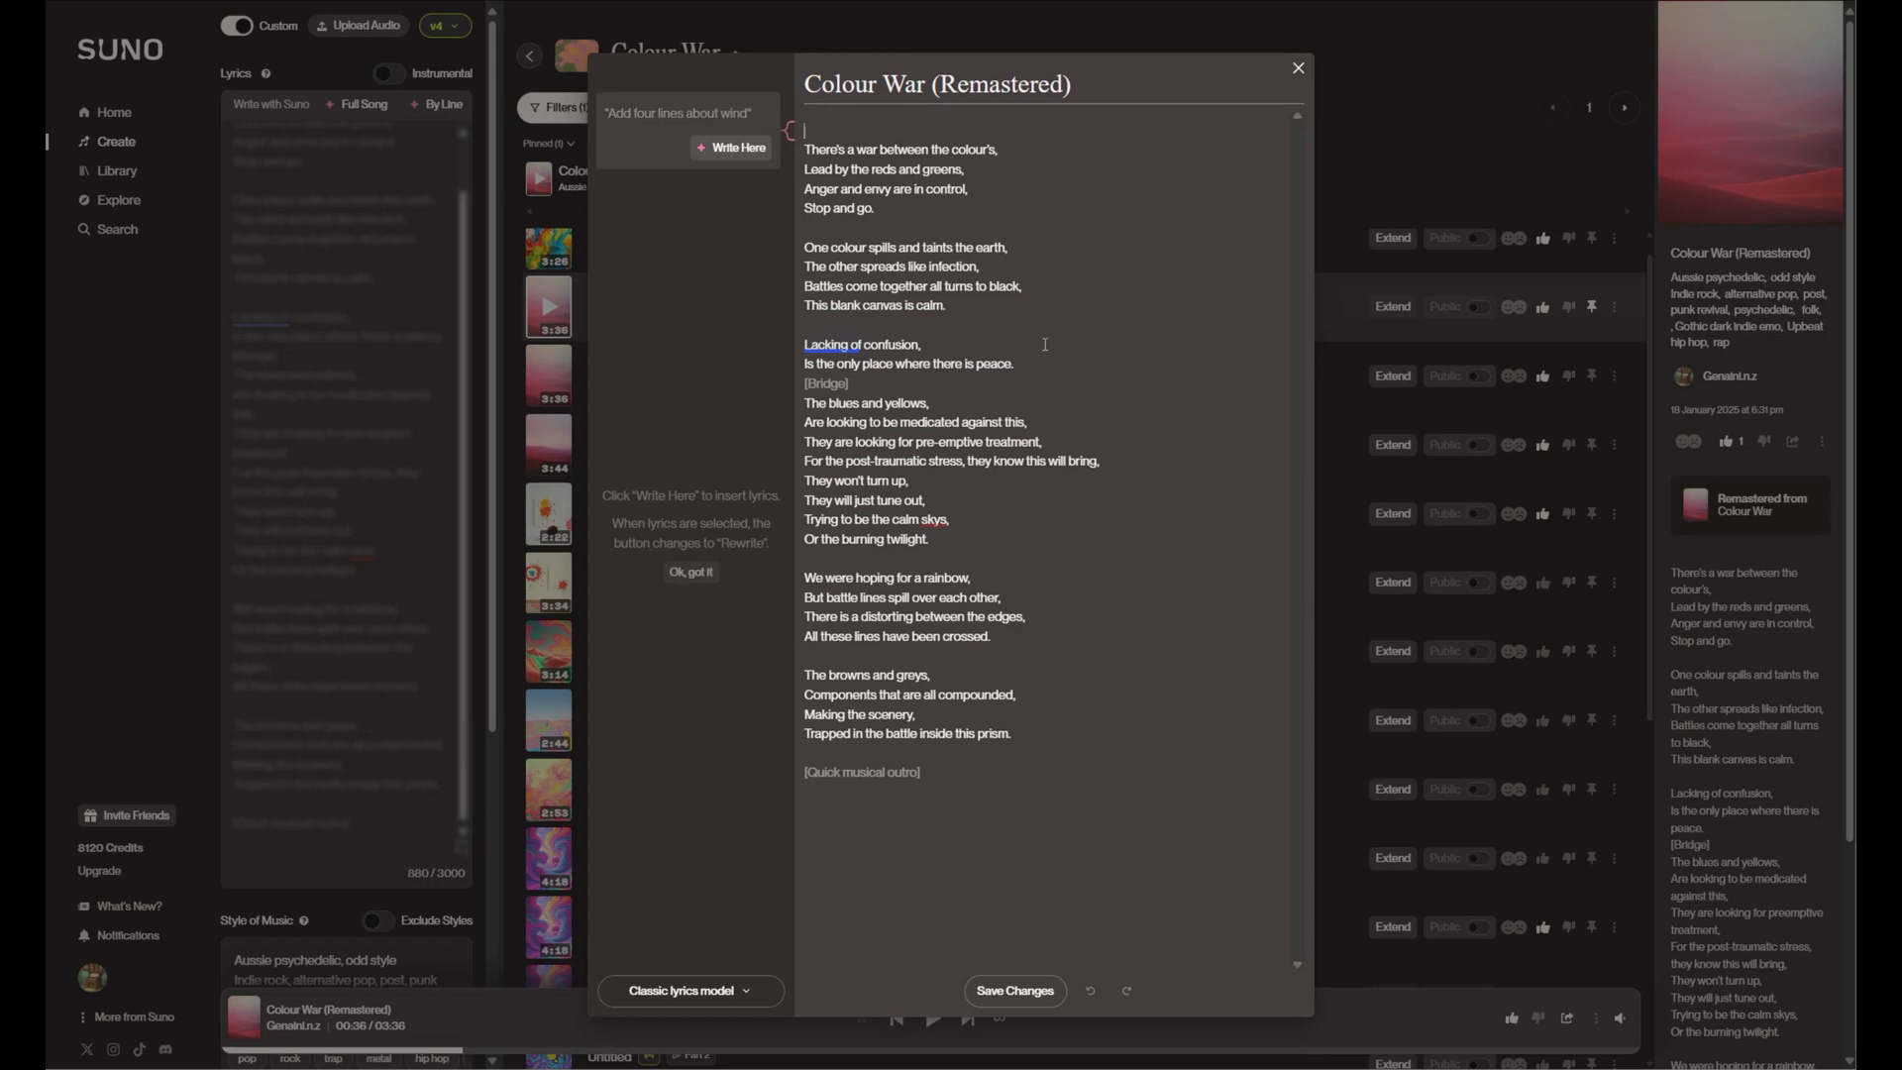
left_click_drag(1045, 366, 804, 344)
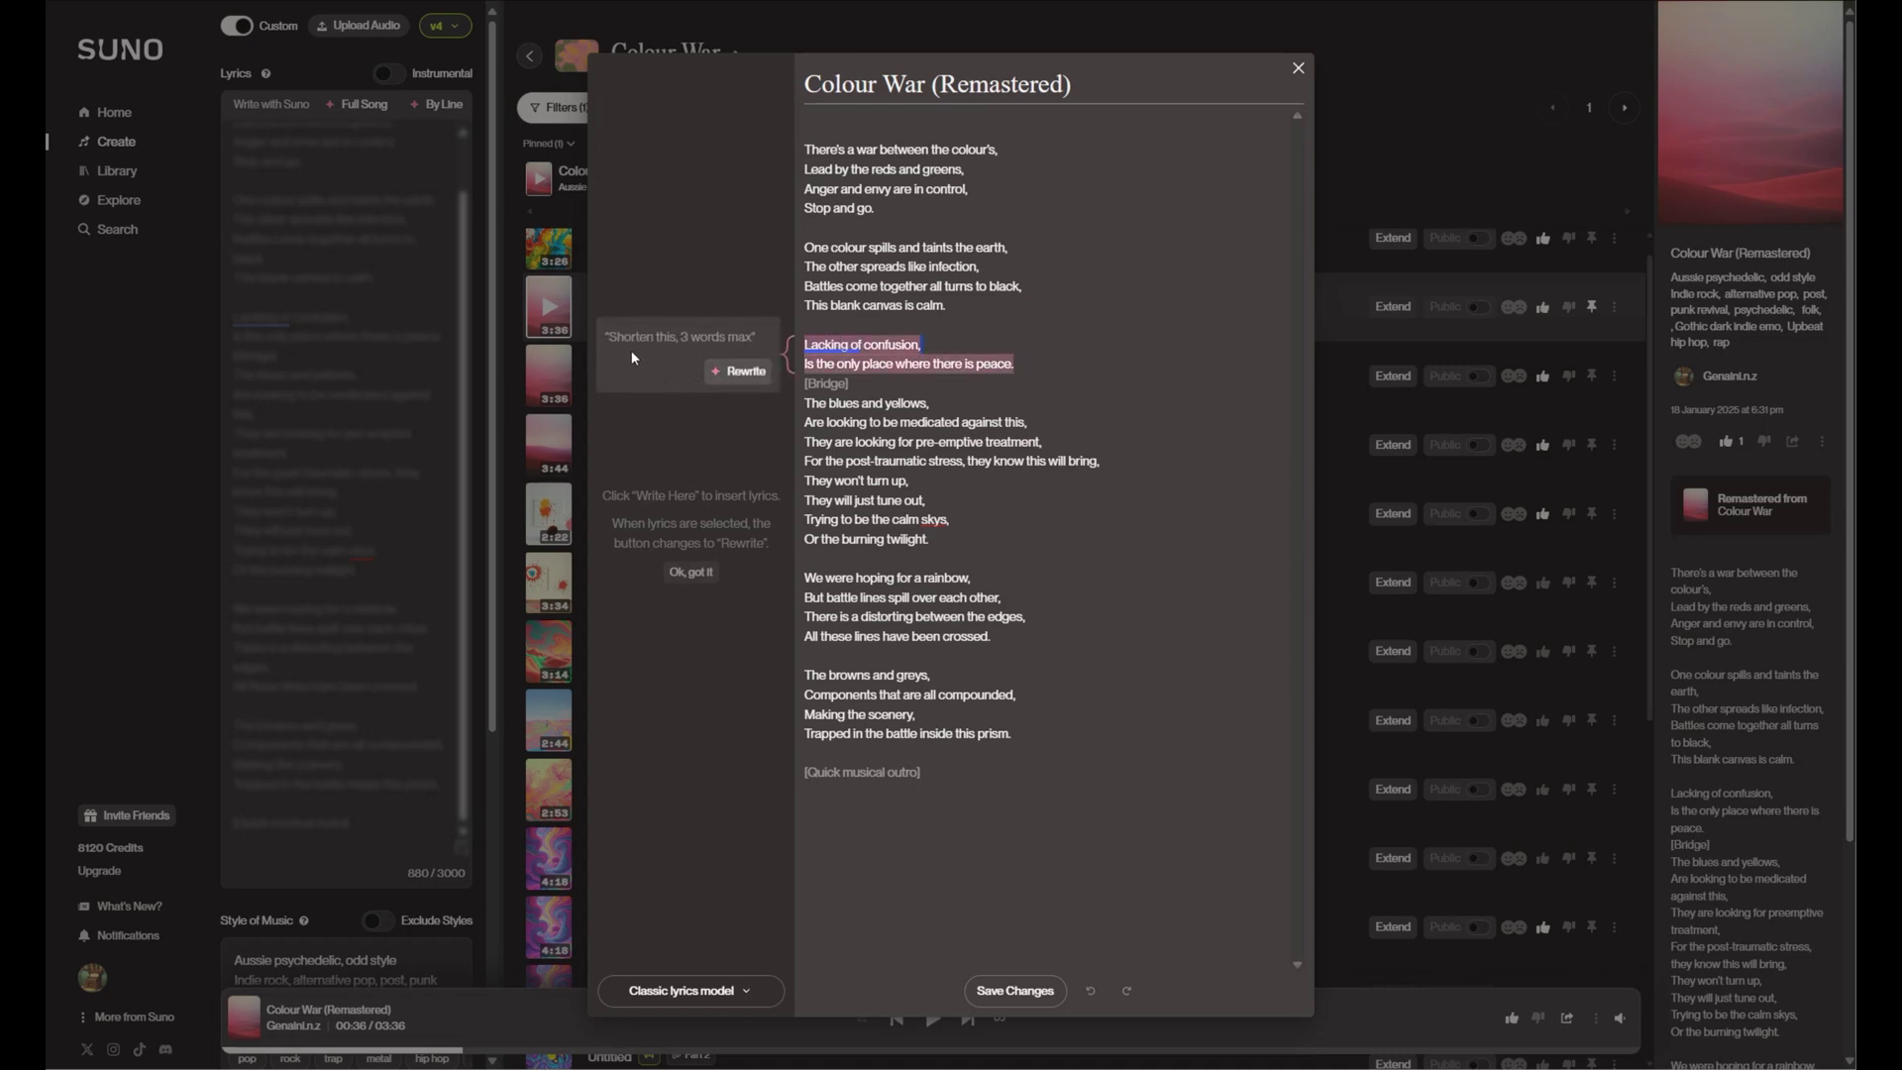
left_click(659, 339)
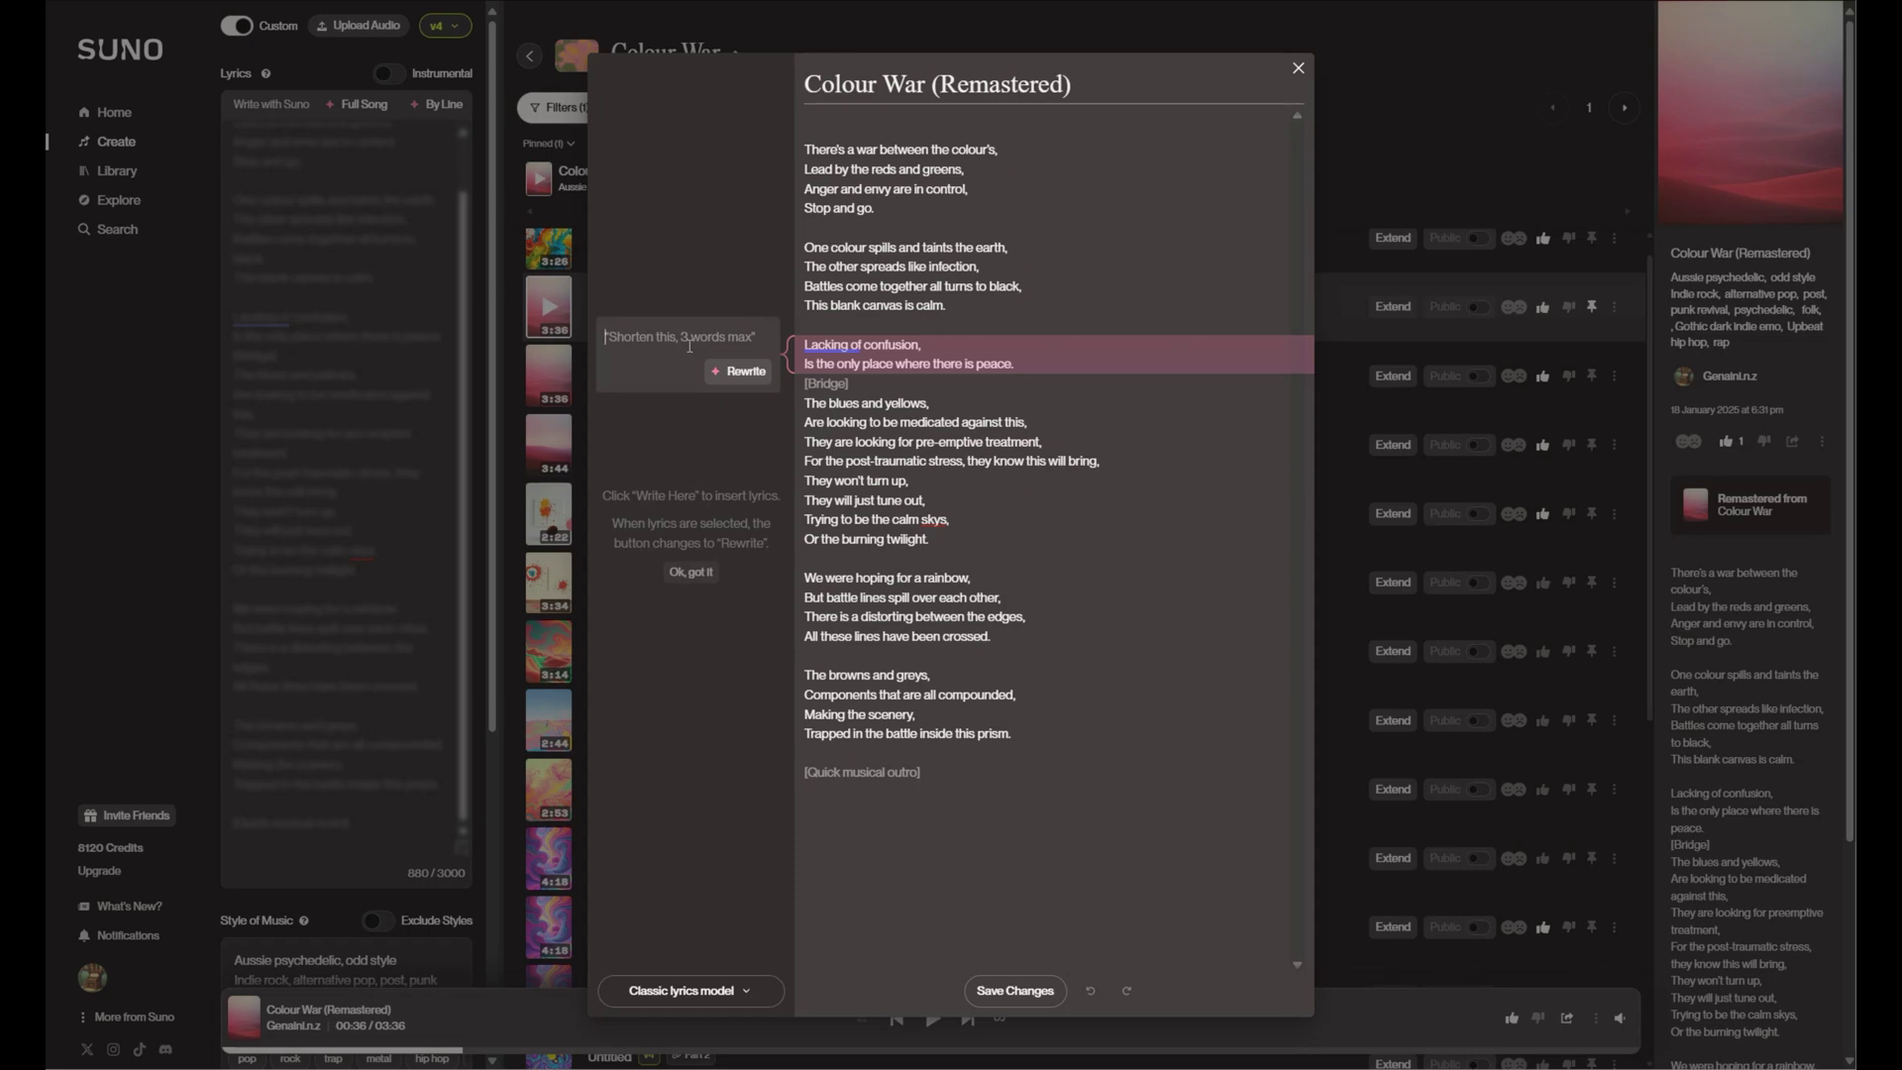
Step: Rewrite the marked couplet with the prompt 'something about colours'
type("something about c")
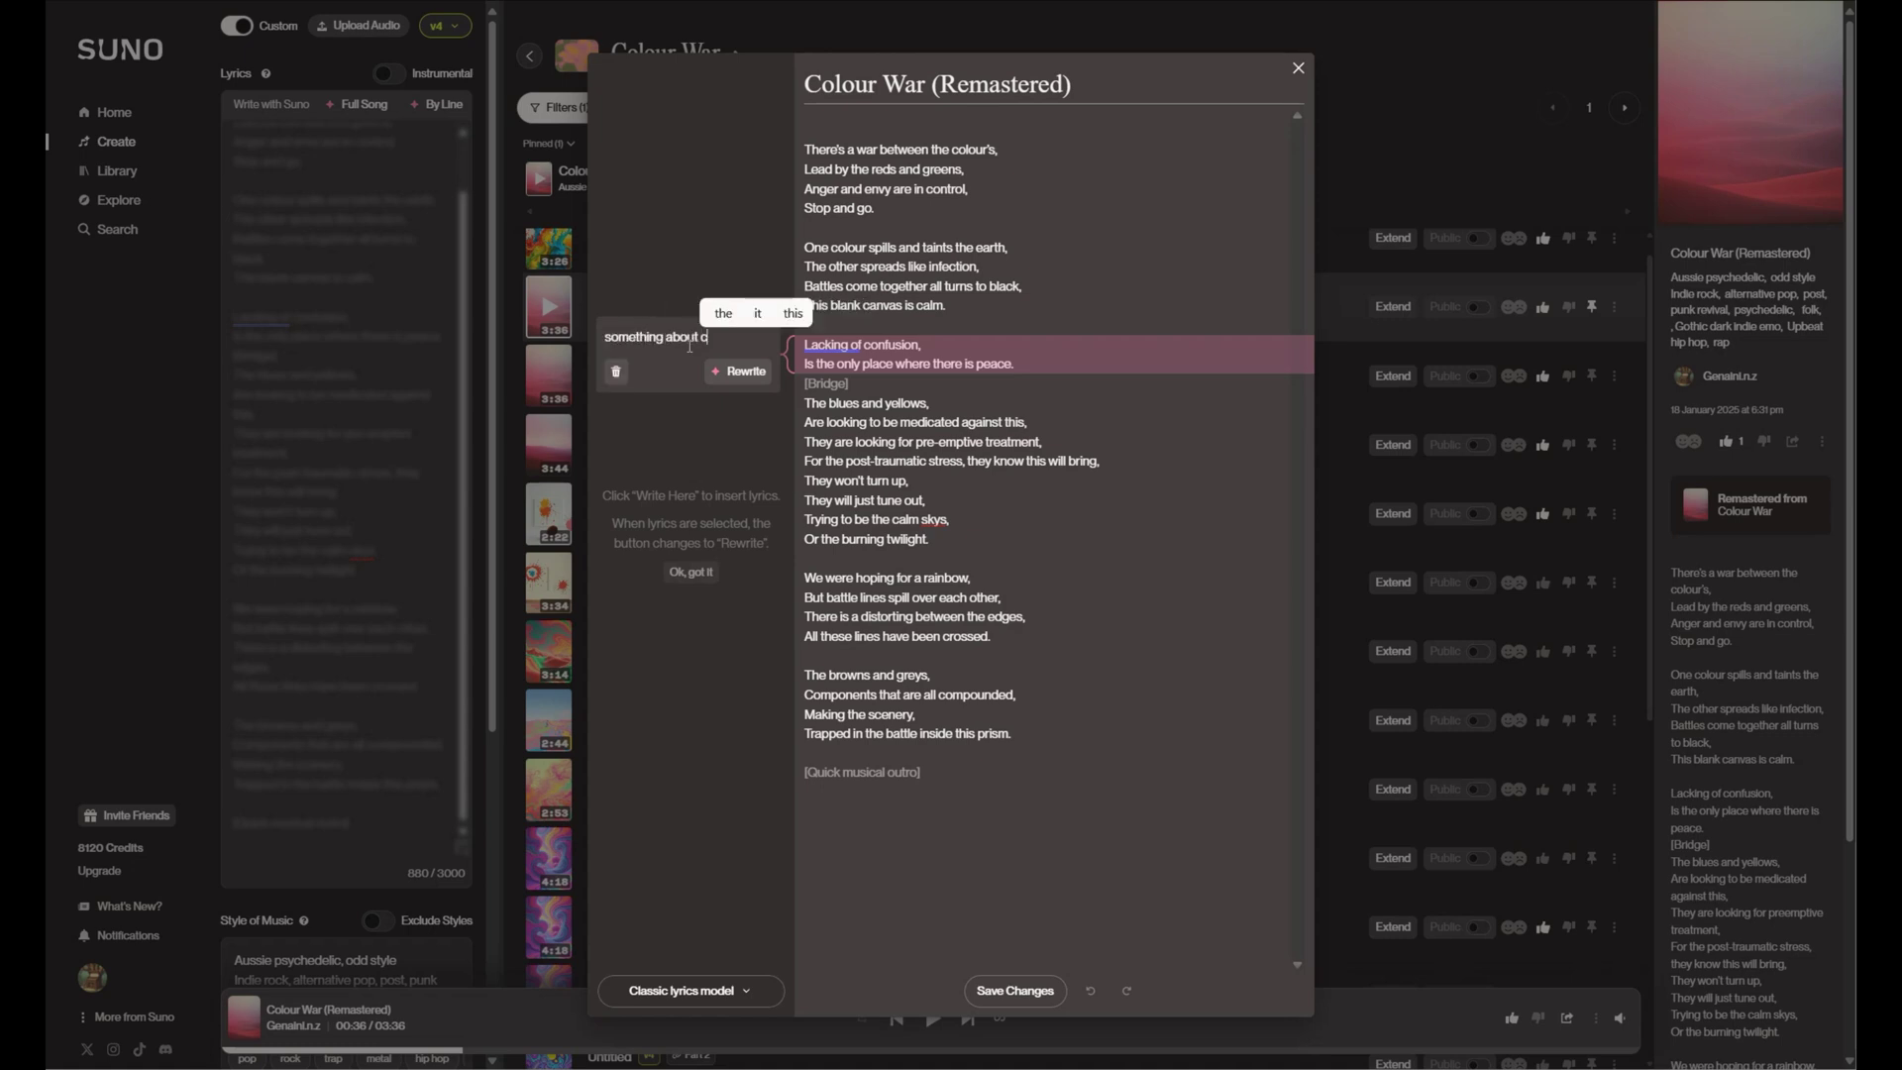
type("olours")
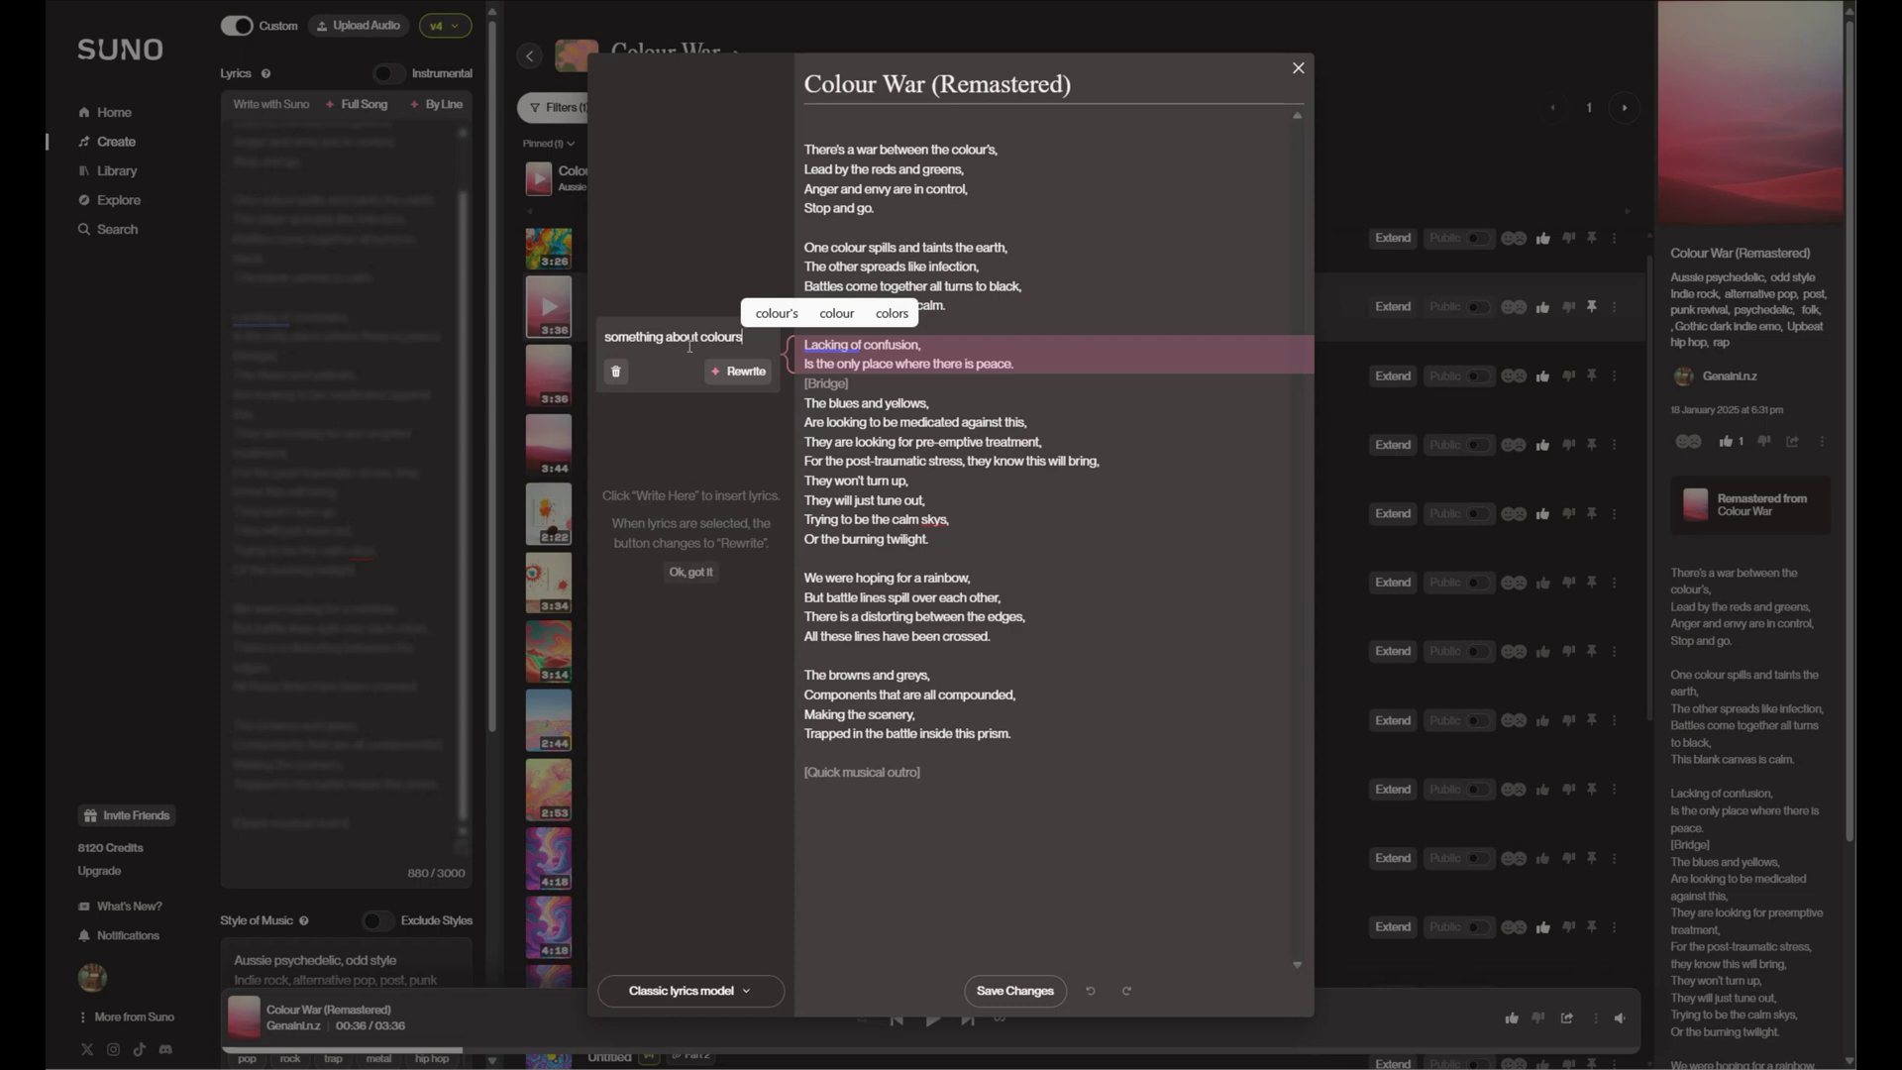
left_click(744, 382)
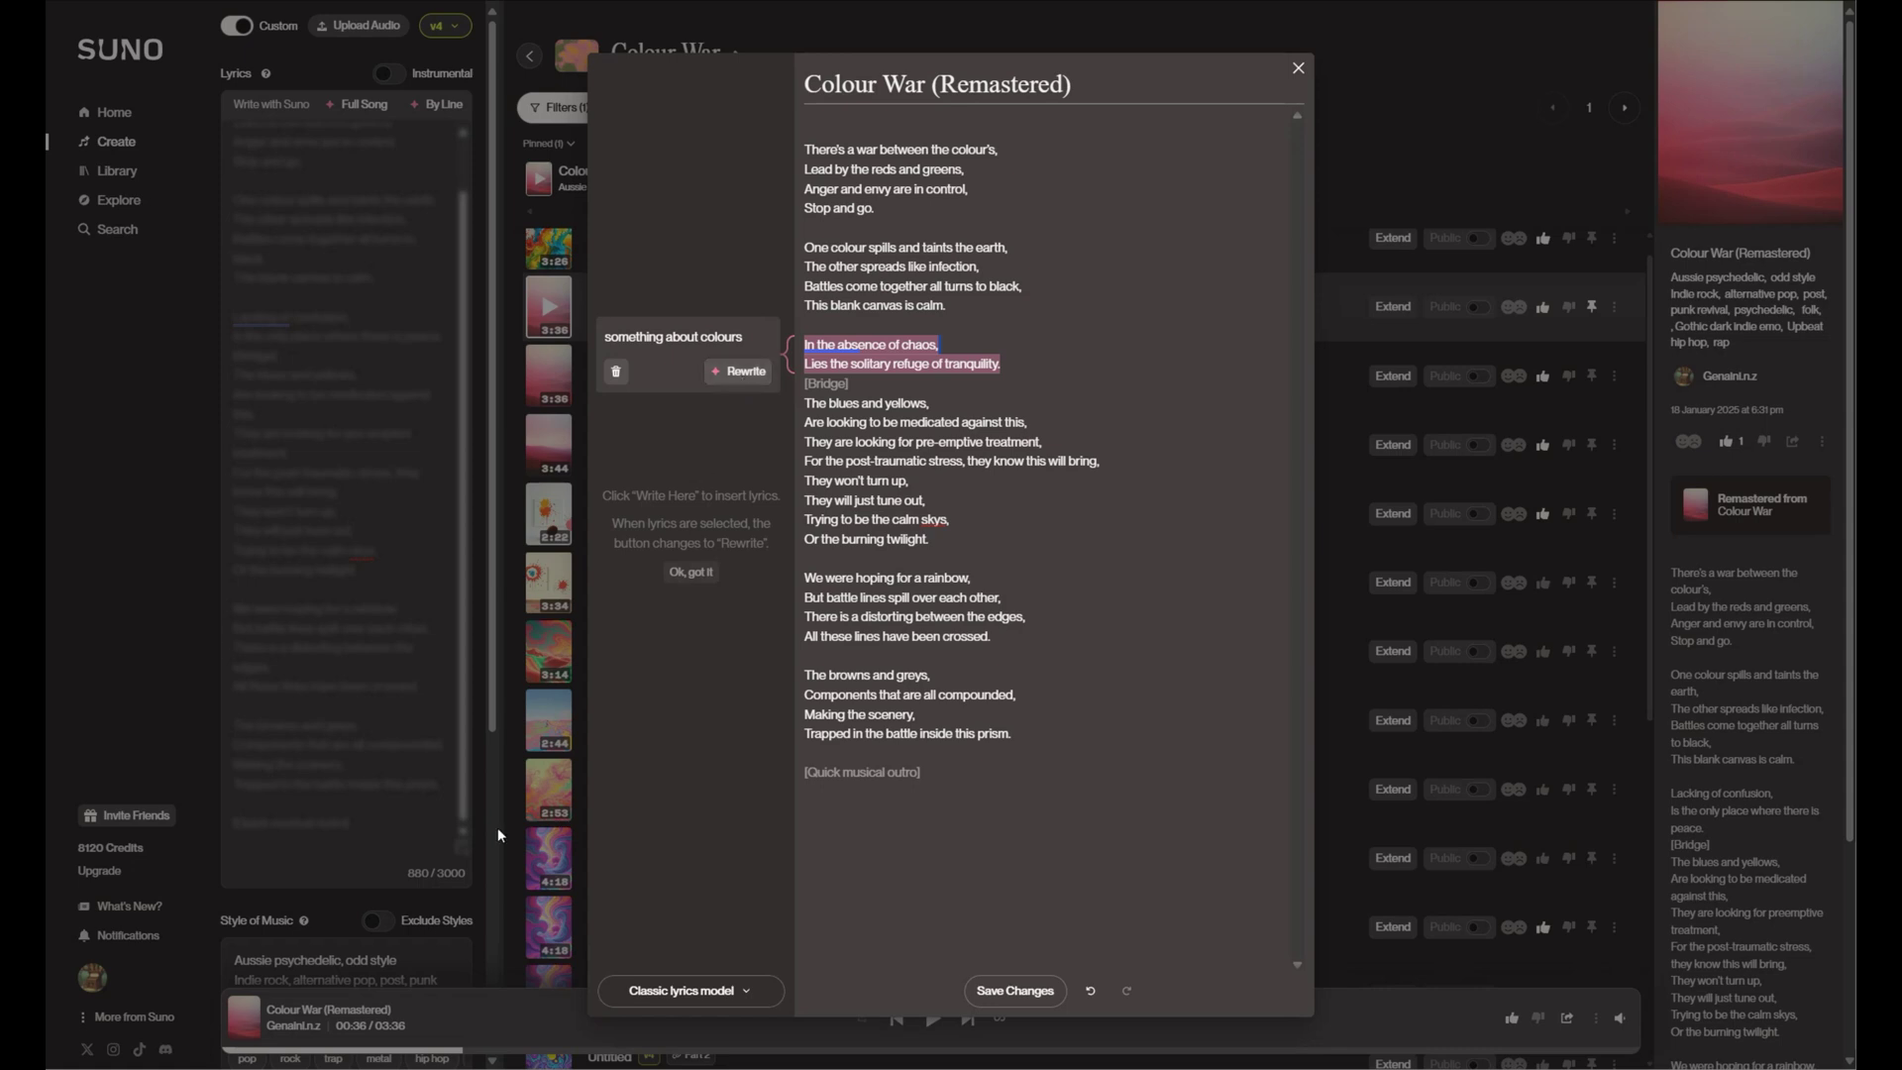
Step: Check the Classic lyrics model list and save the rewritten lyrics (884/3000 characters)
left_click(753, 994)
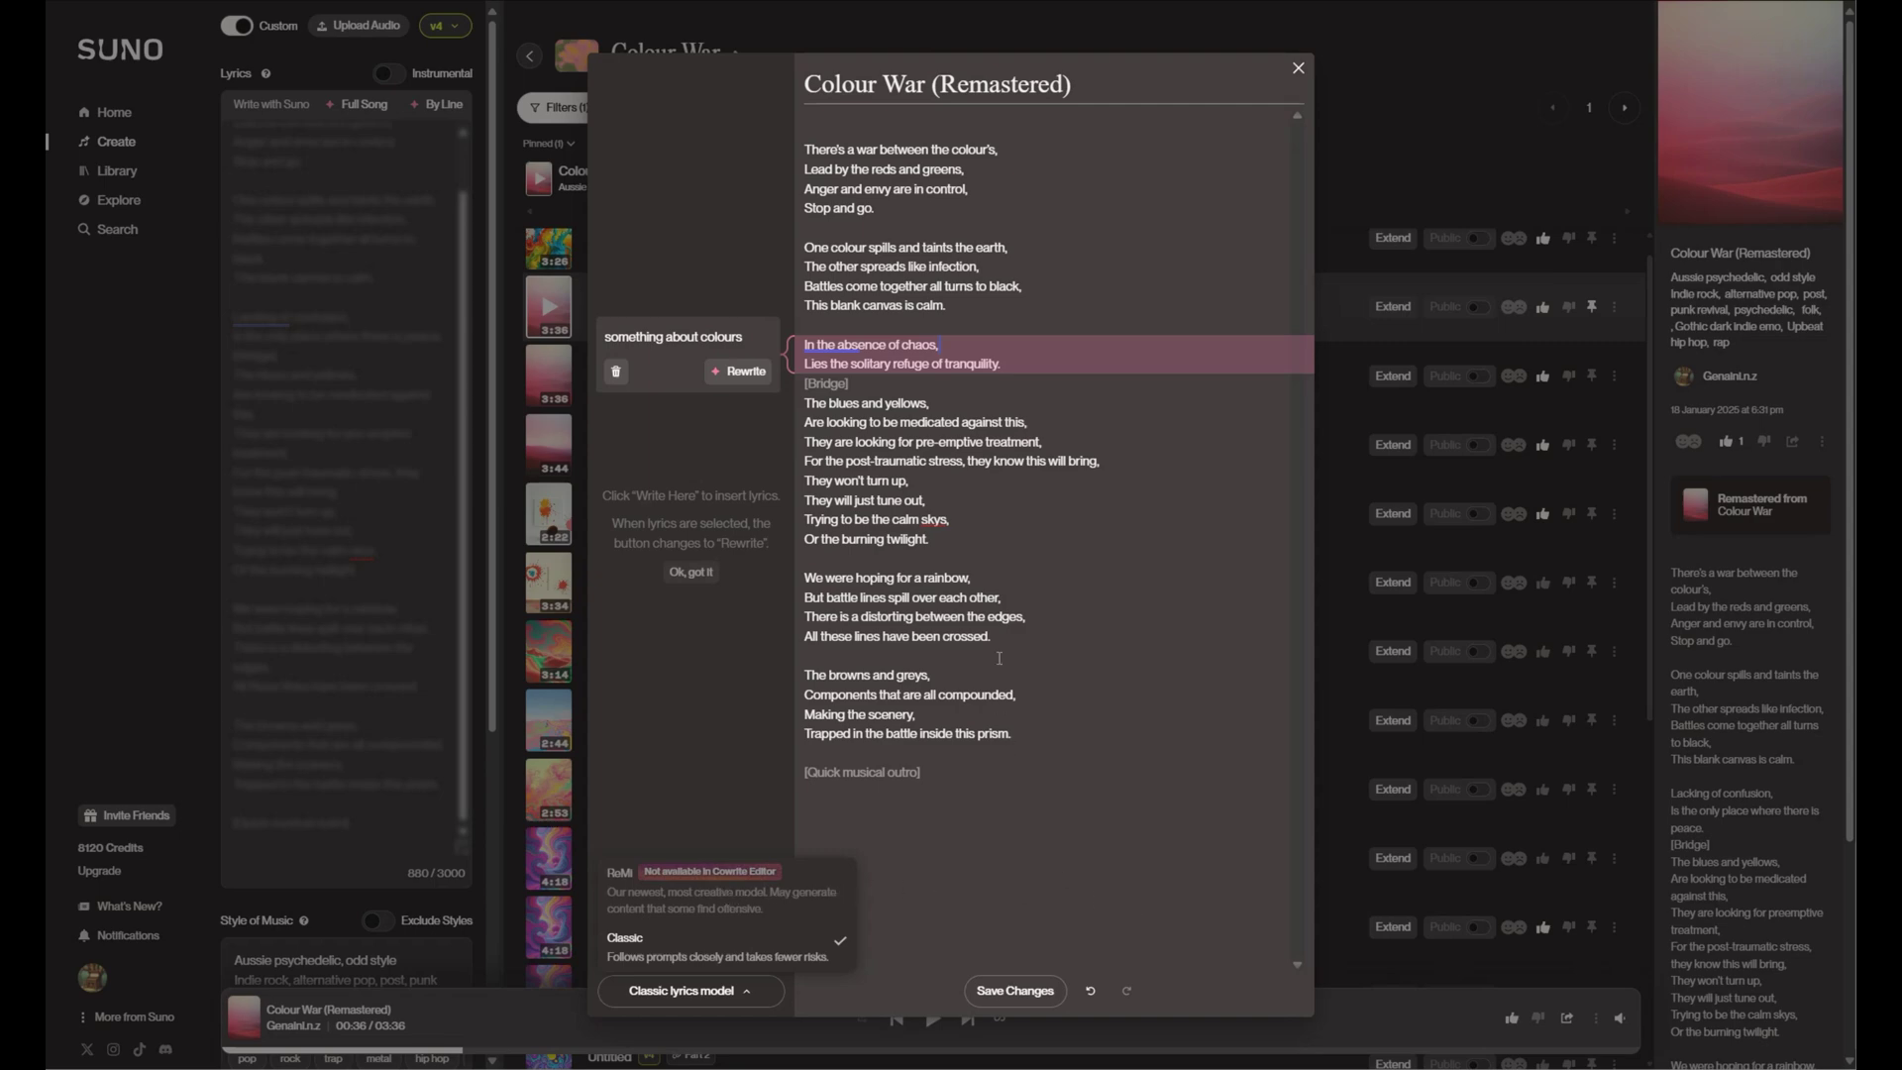
left_click(1014, 990)
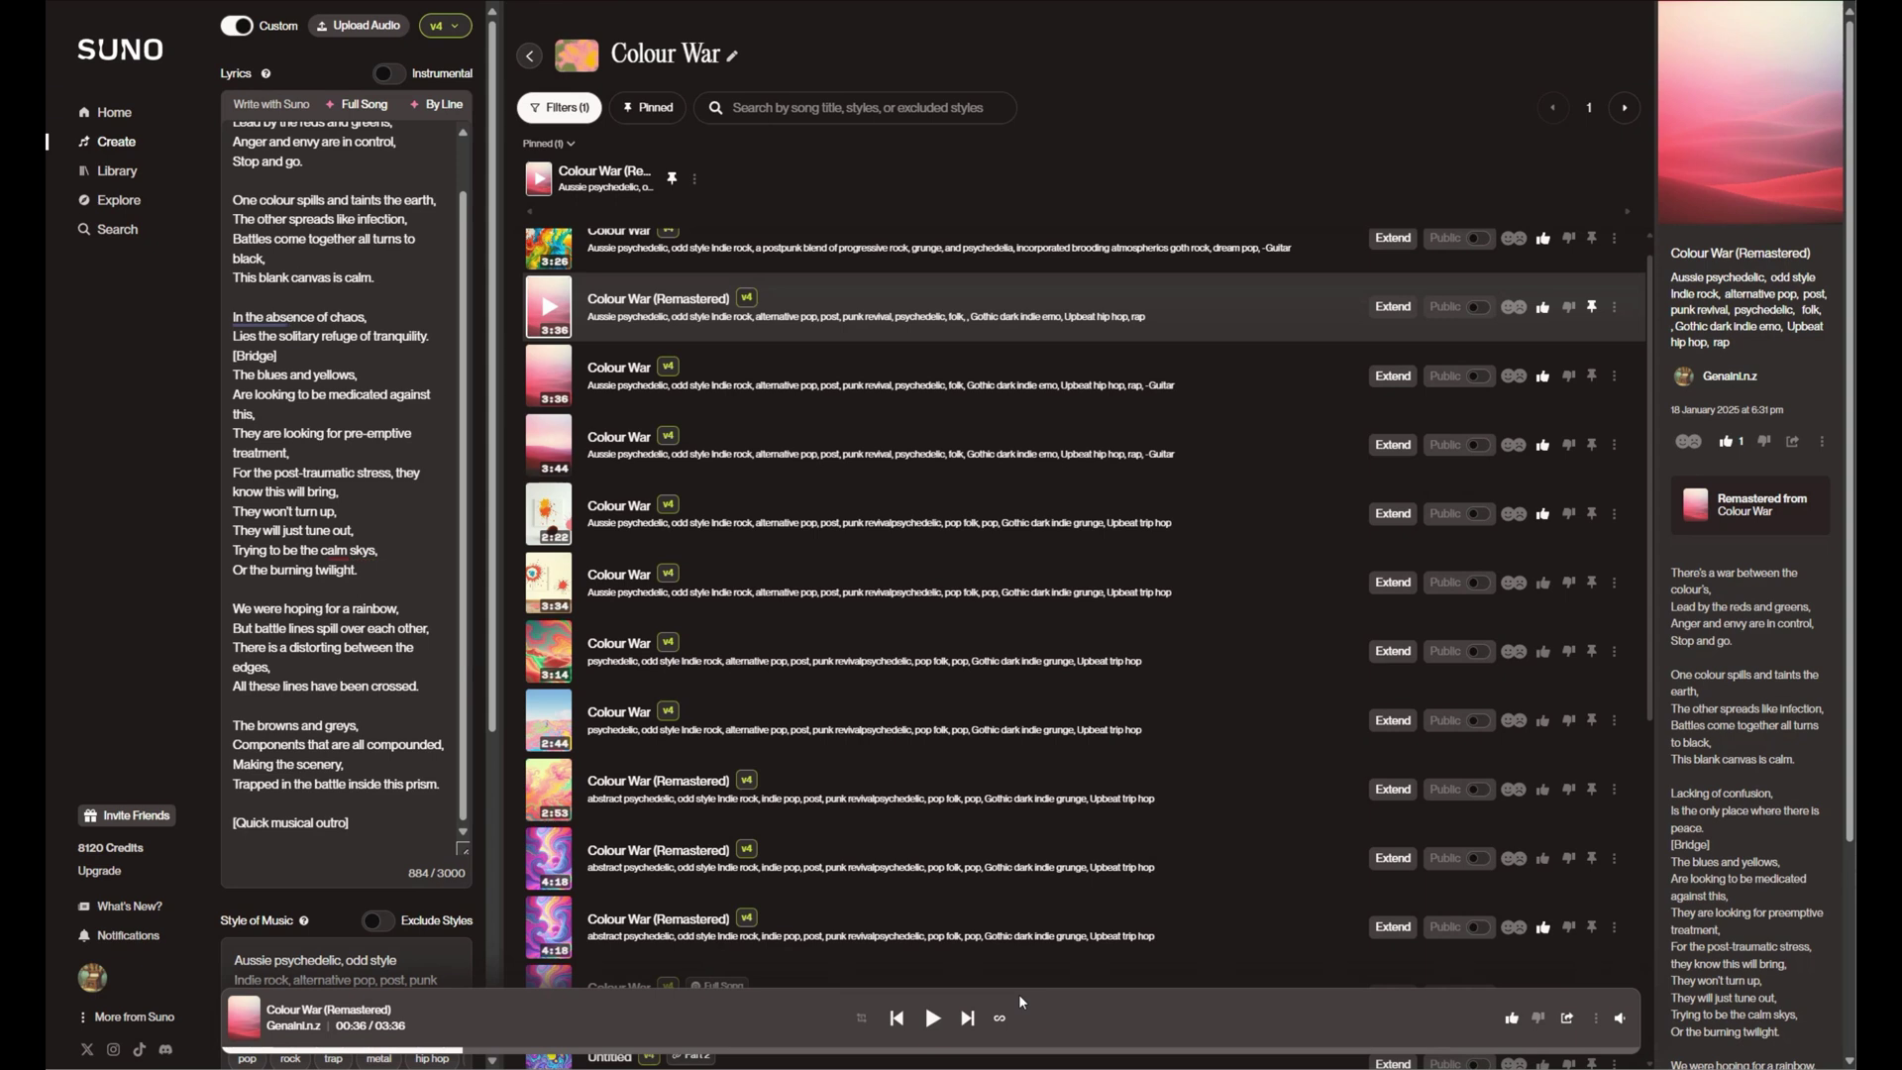
scroll(243, 260, "down", 1)
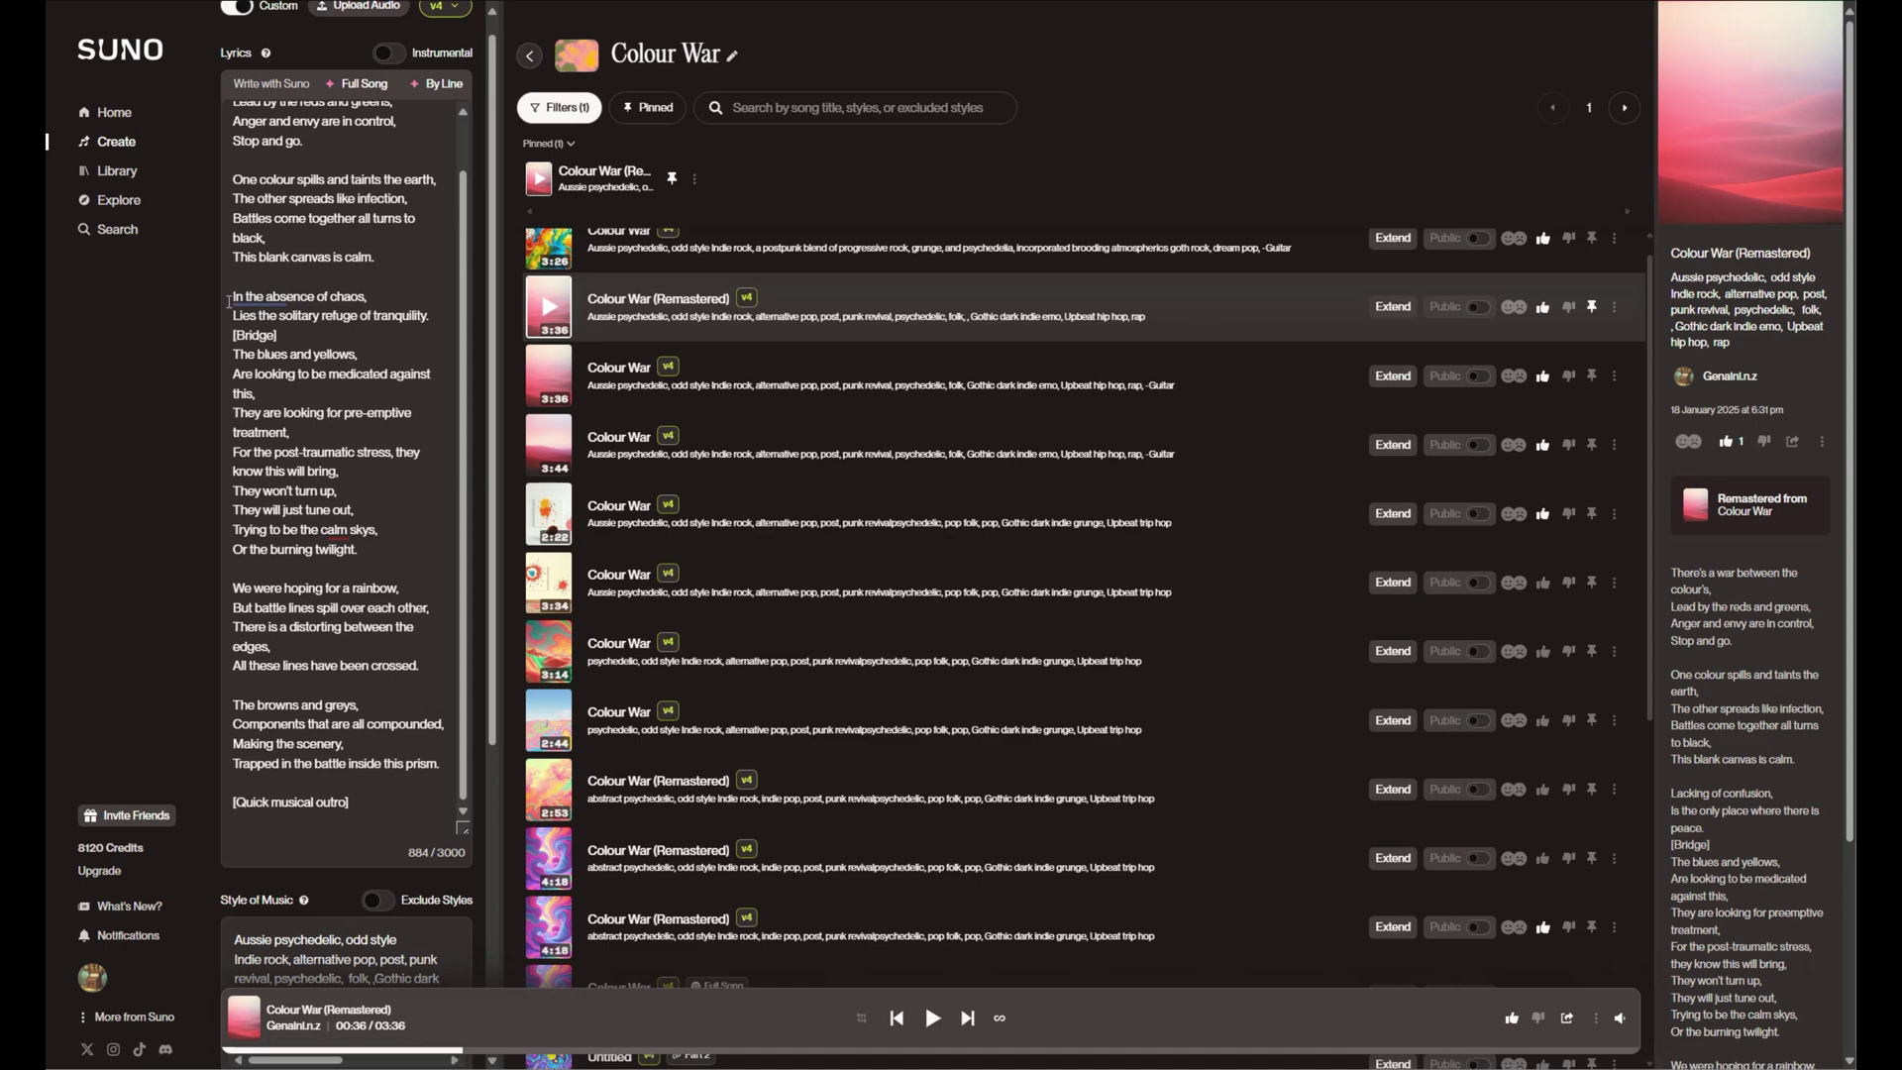
scroll(313, 319, "down", 6)
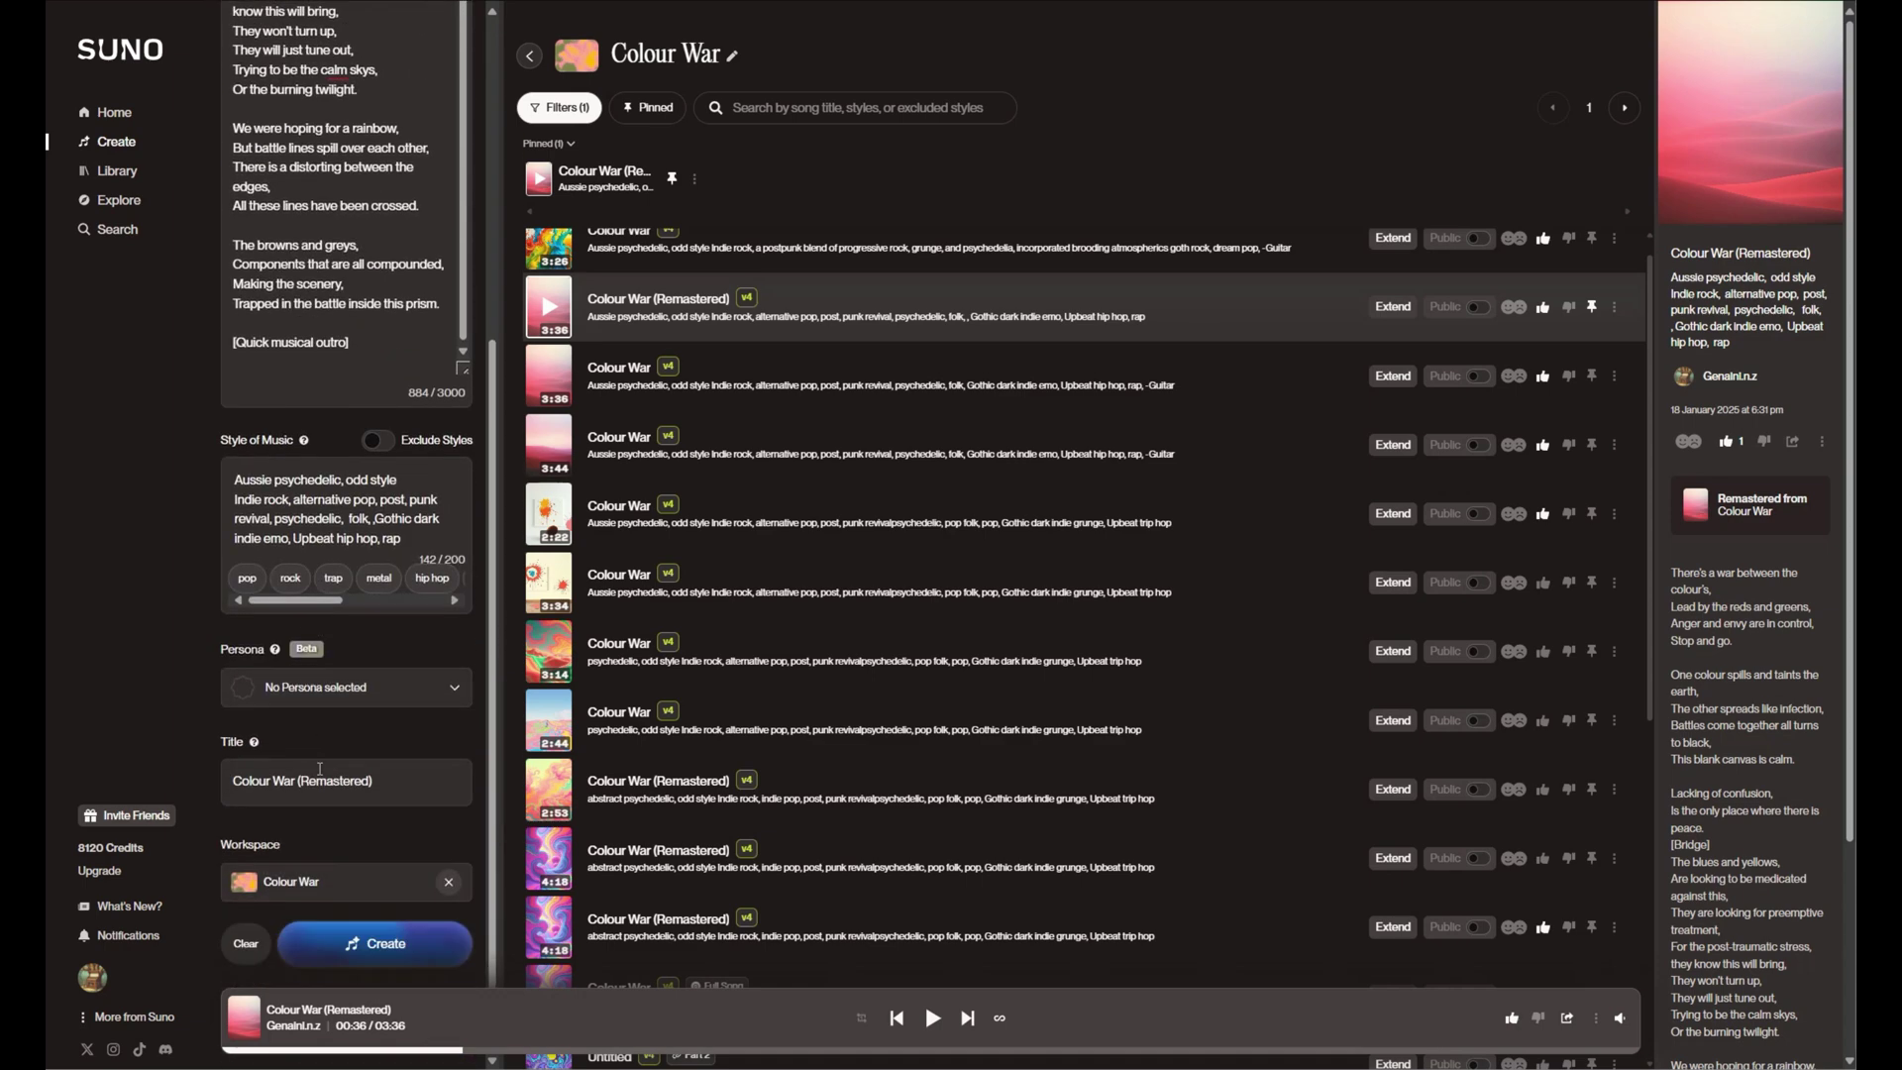
scroll(337, 693, "up", 6)
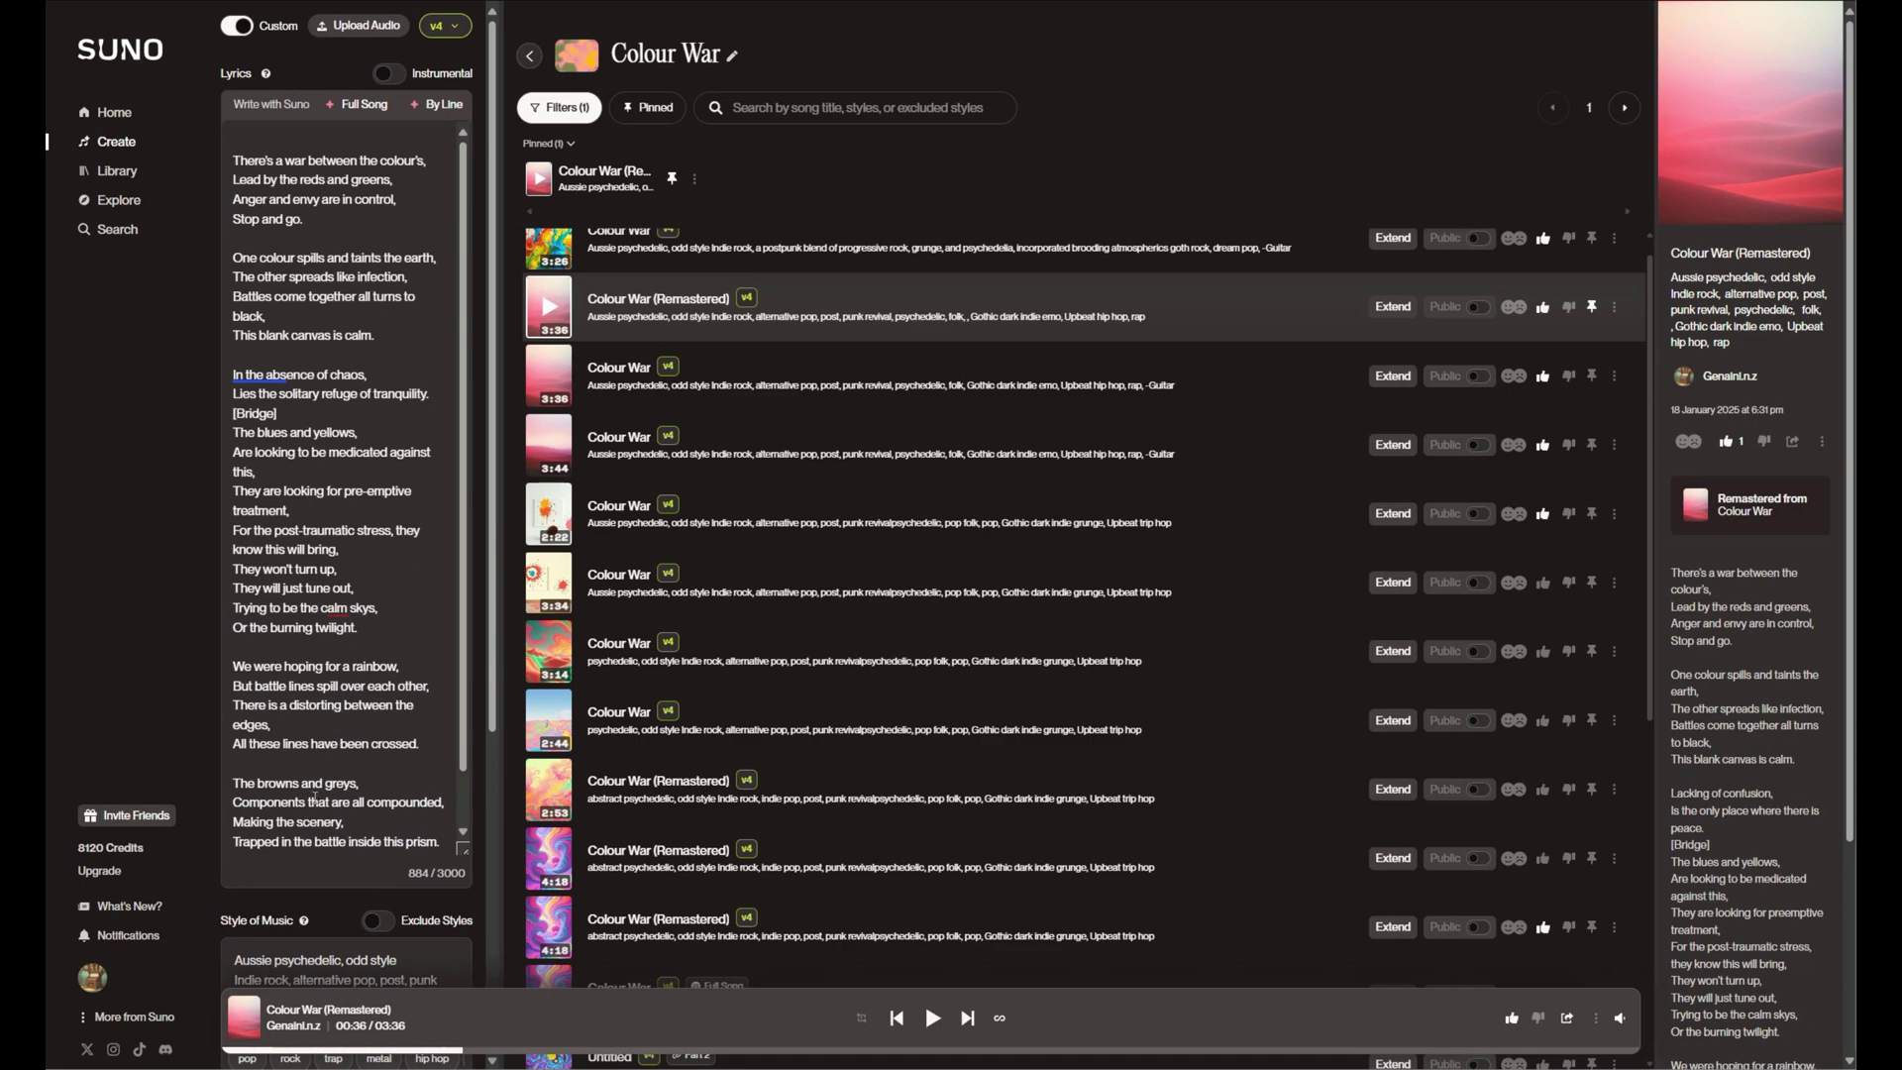
scroll(367, 585, "down", 6)
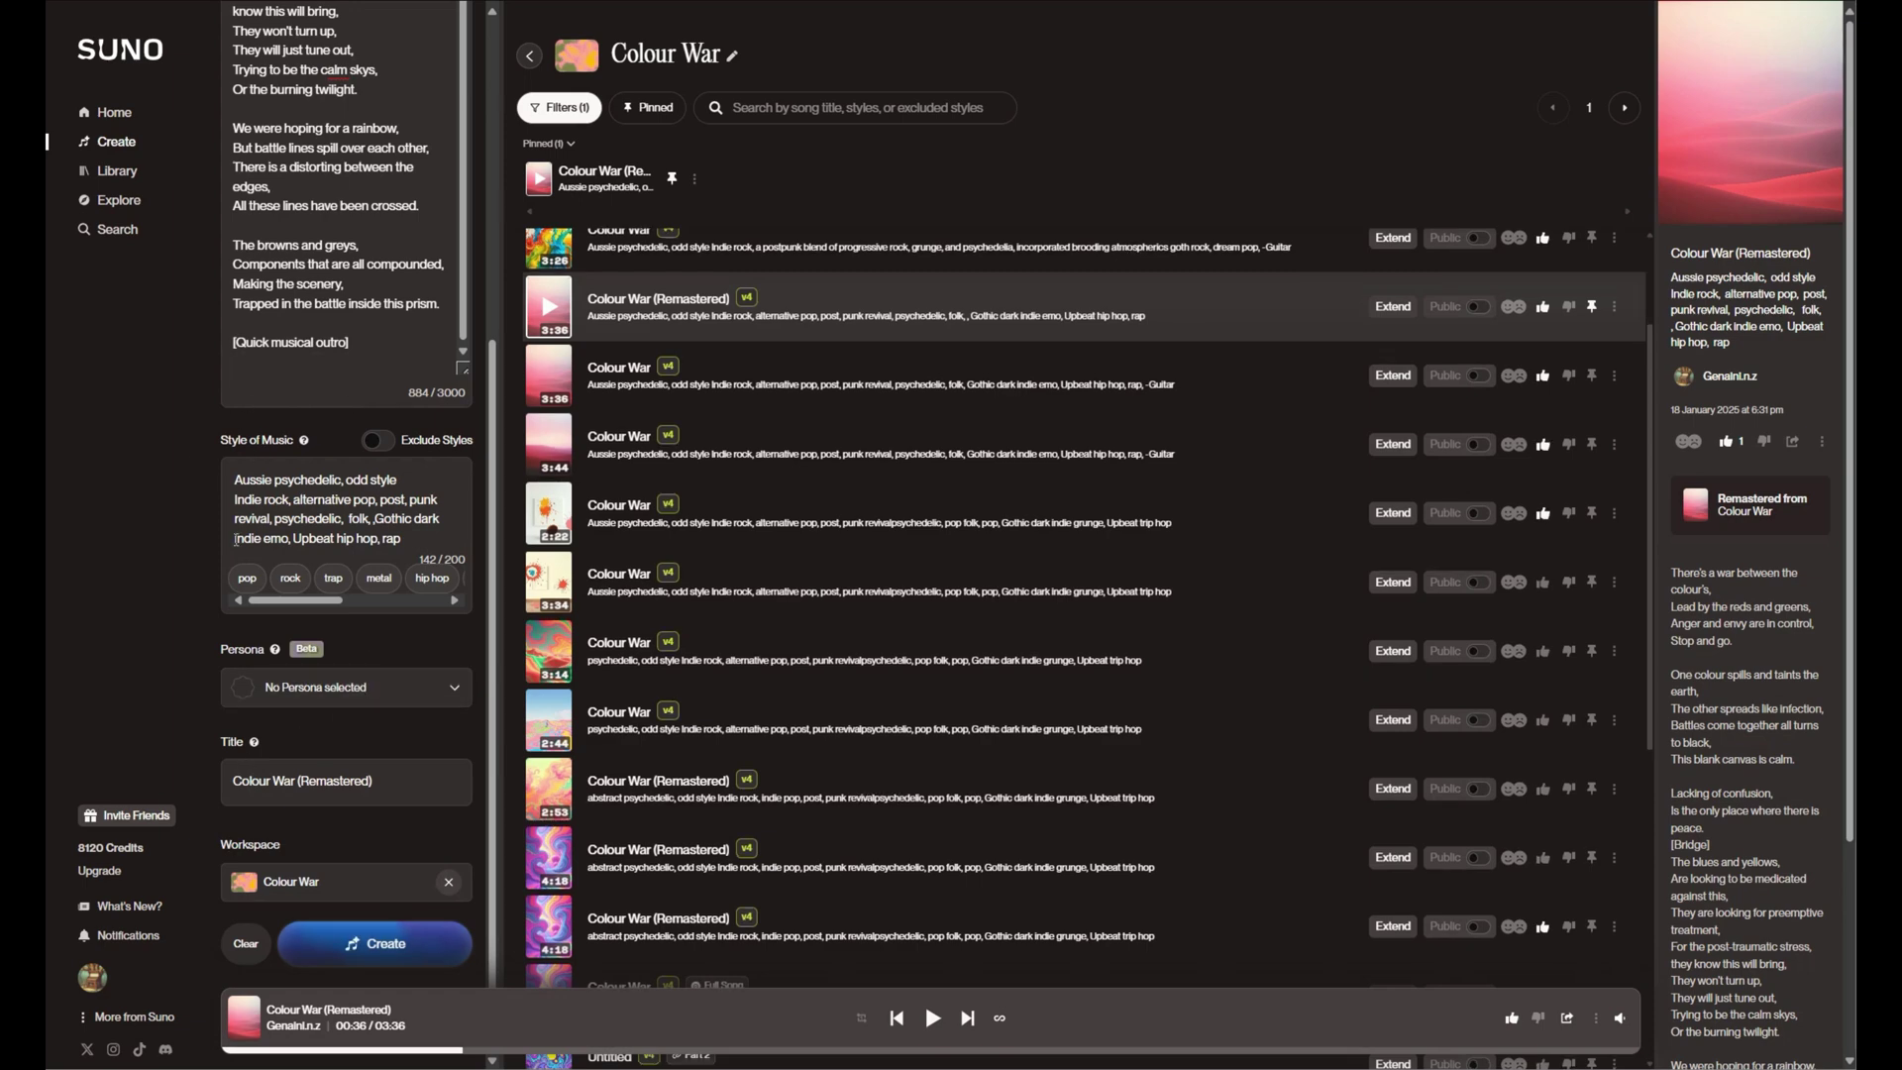
scroll(266, 400, "up", 5)
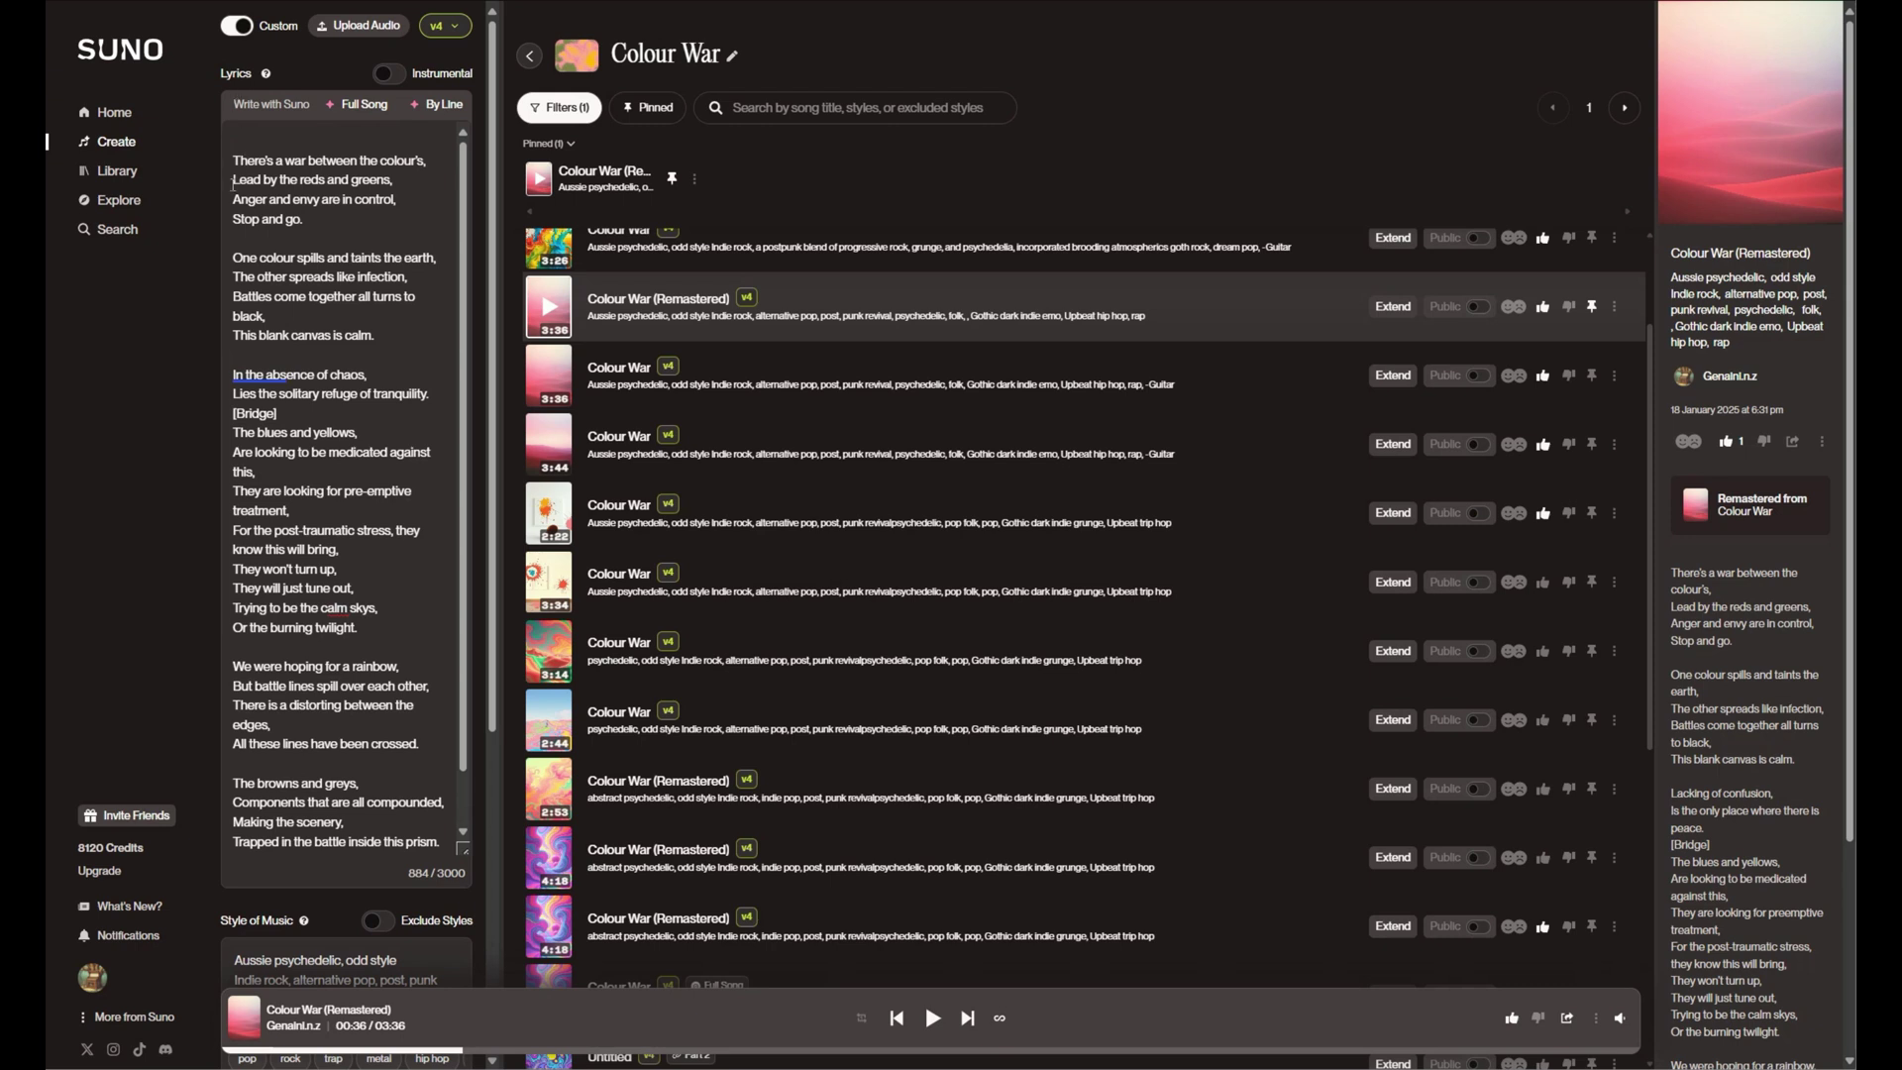
scroll(320, 514, "down", 1)
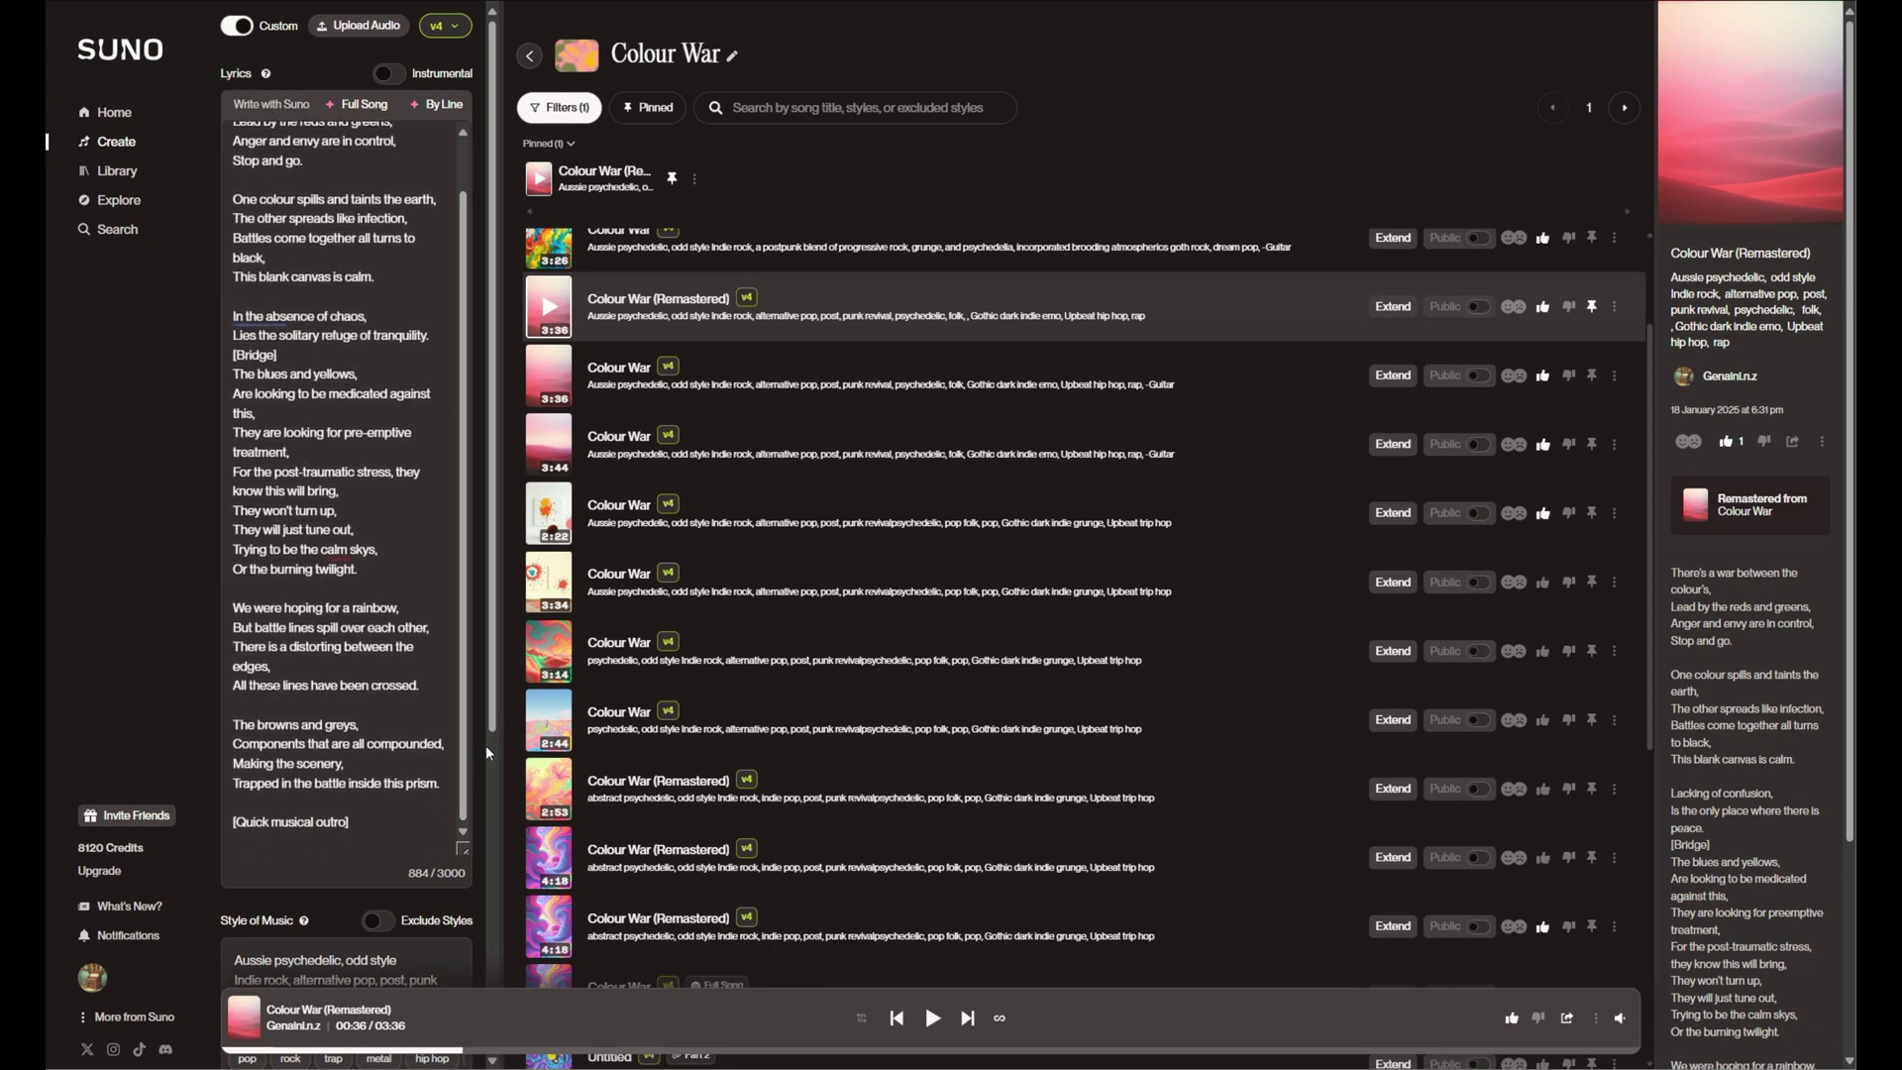
scroll(486, 753, "down", 2)
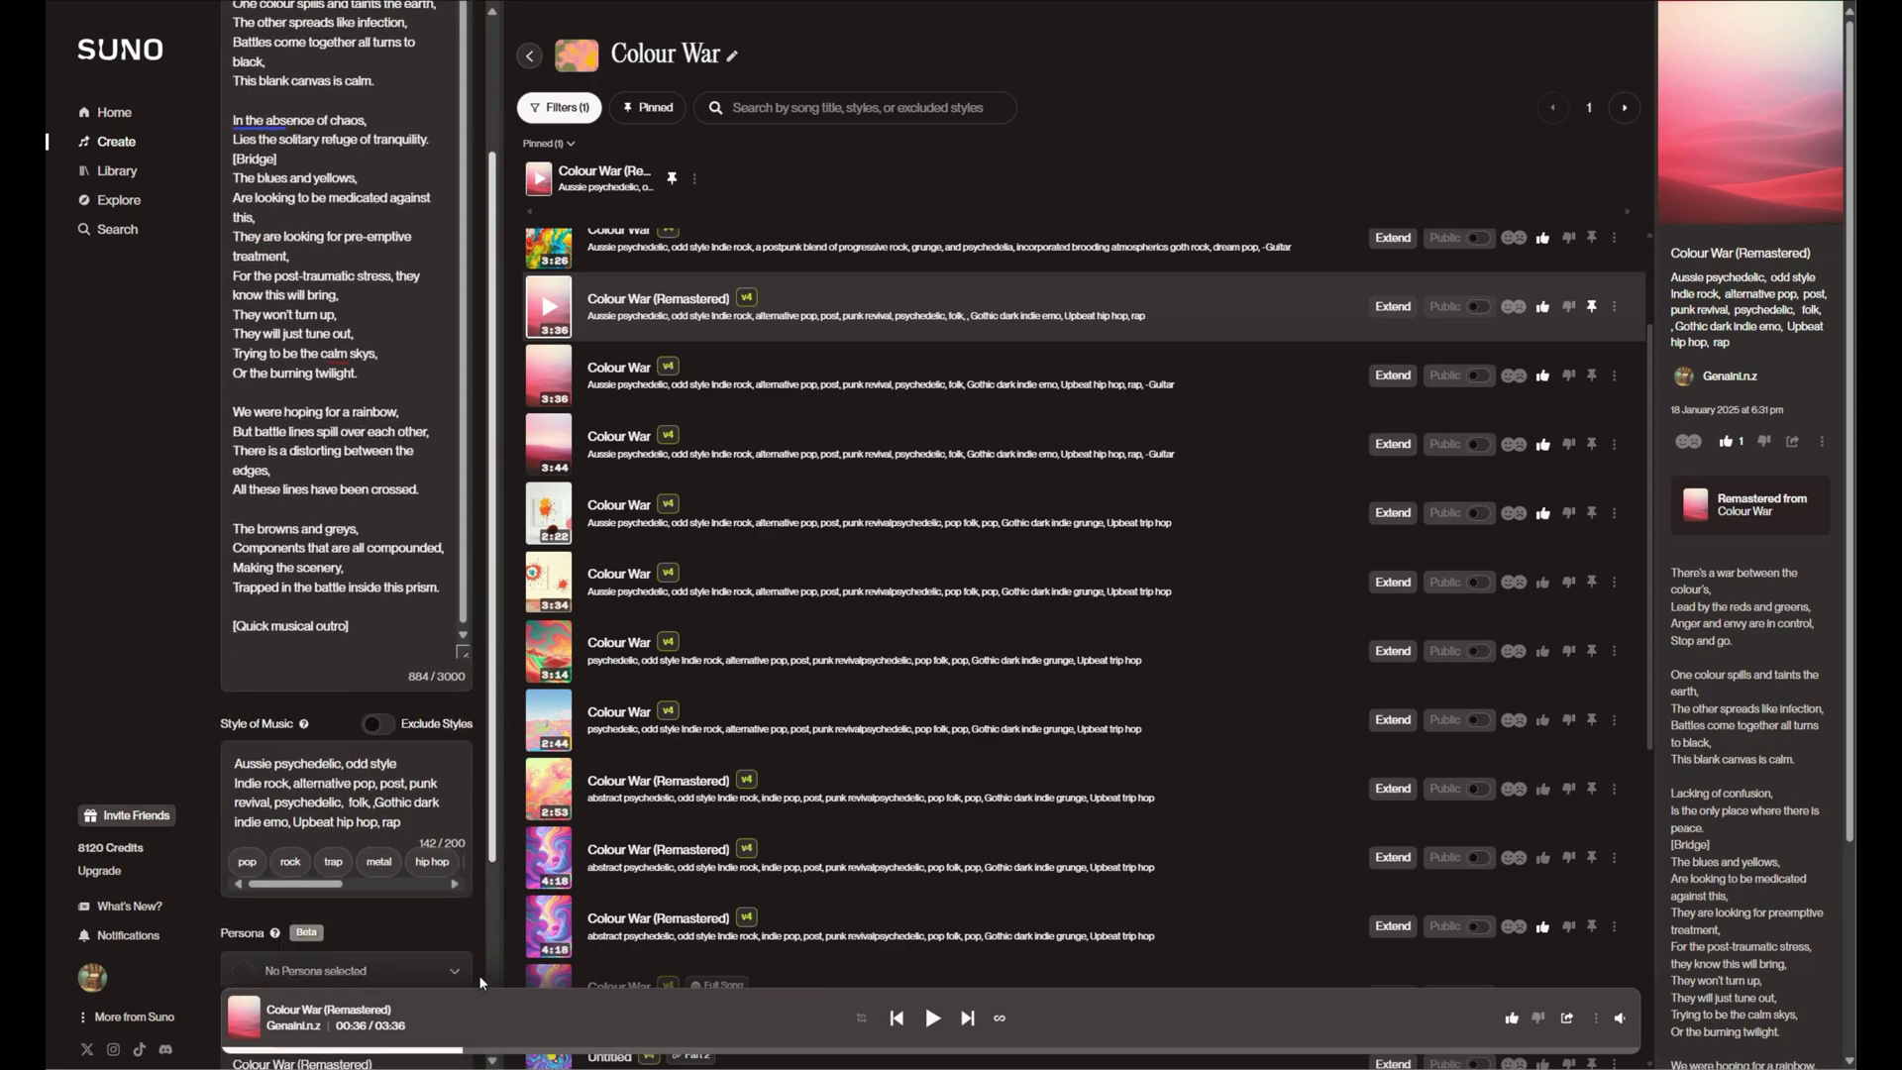
scroll(485, 939, "down", 3)
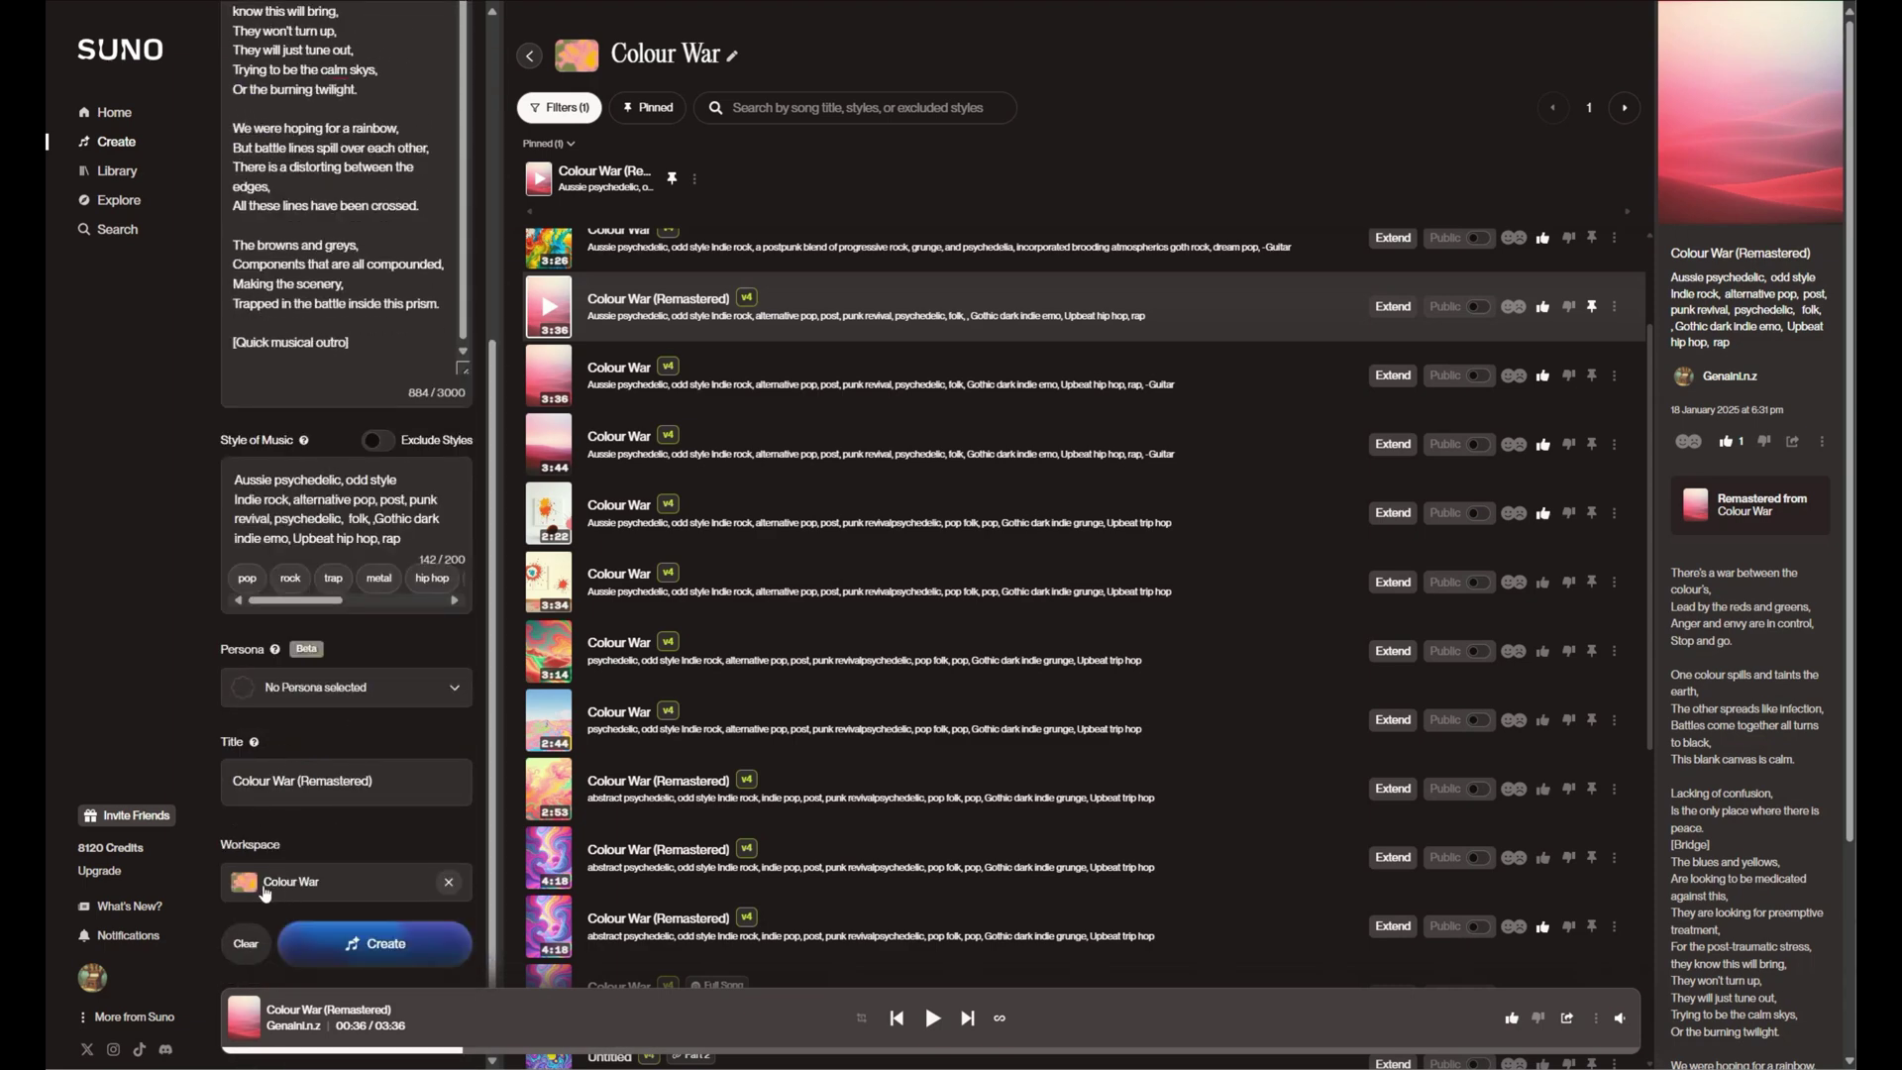
Step: Scroll to the top of the song list and check the Filters menu without changing it
scroll(694, 733, "up", 1)
scroll(712, 728, "up", 2)
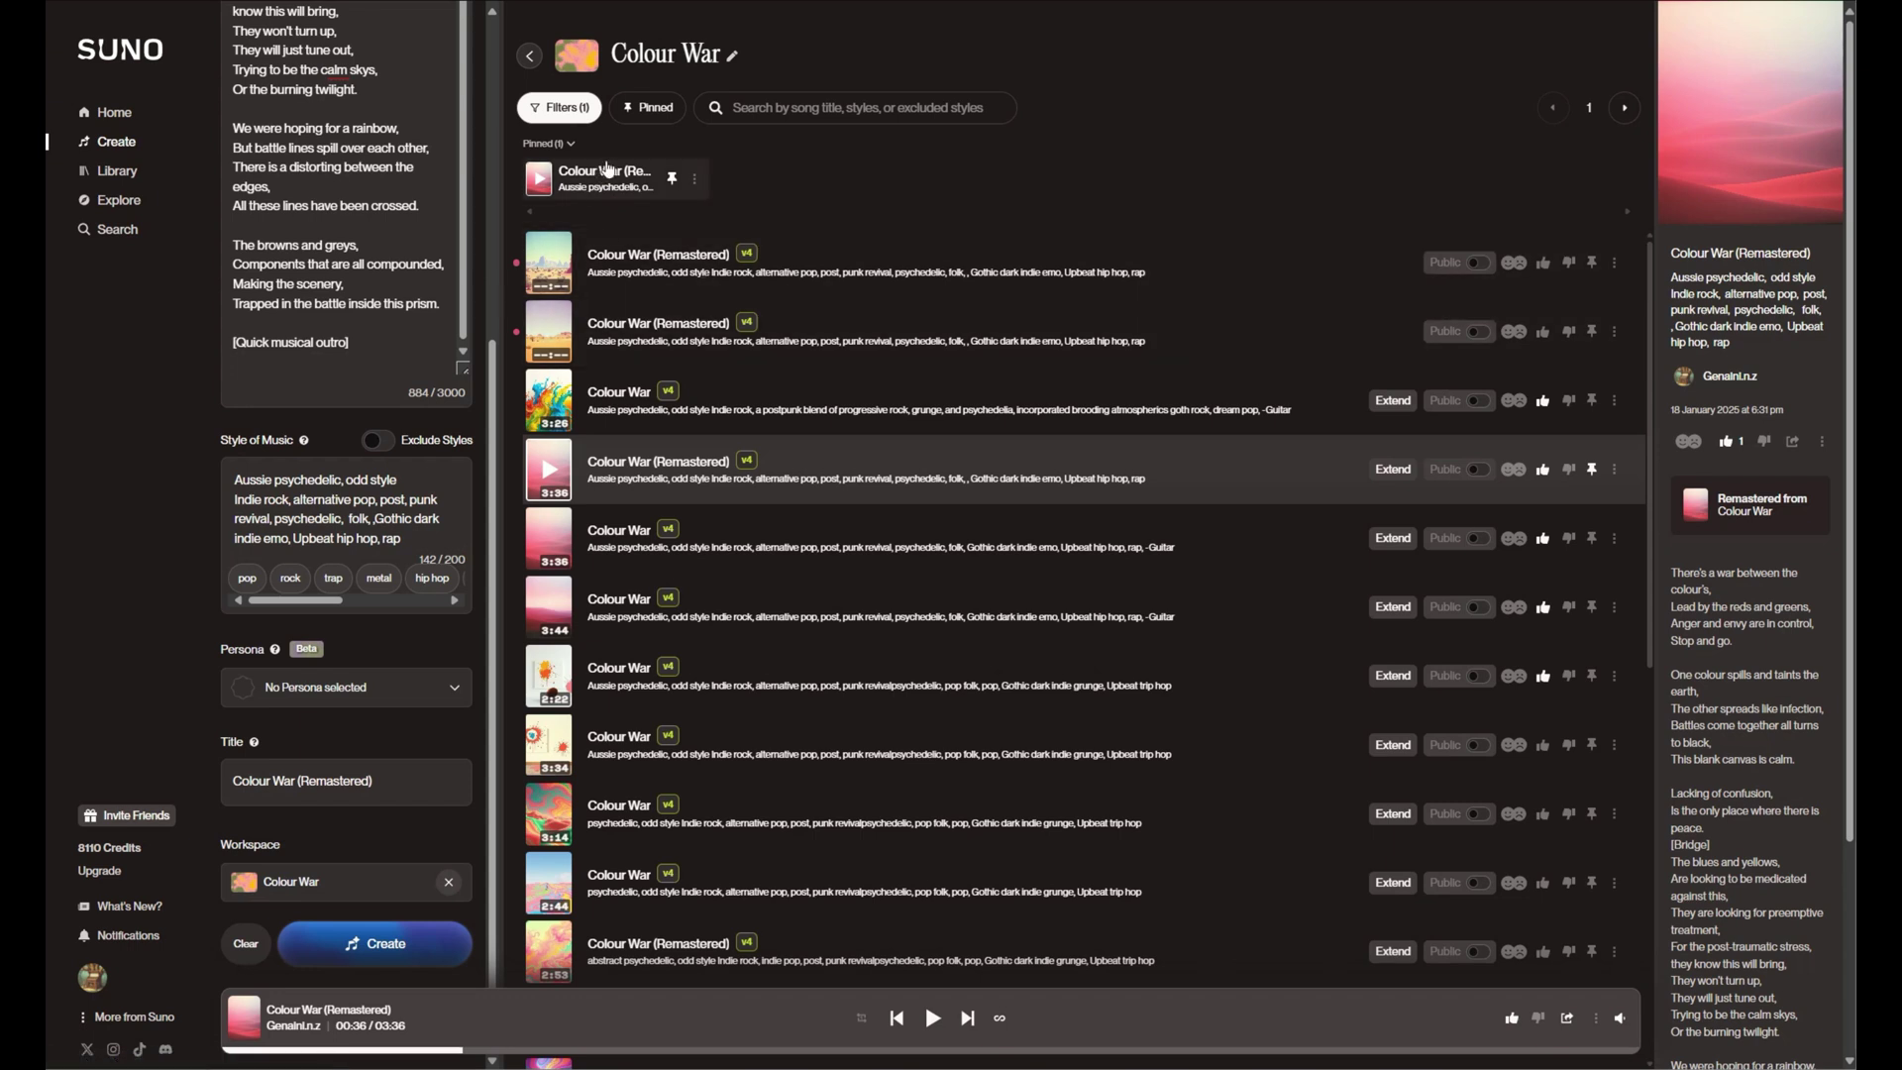
left_click(563, 110)
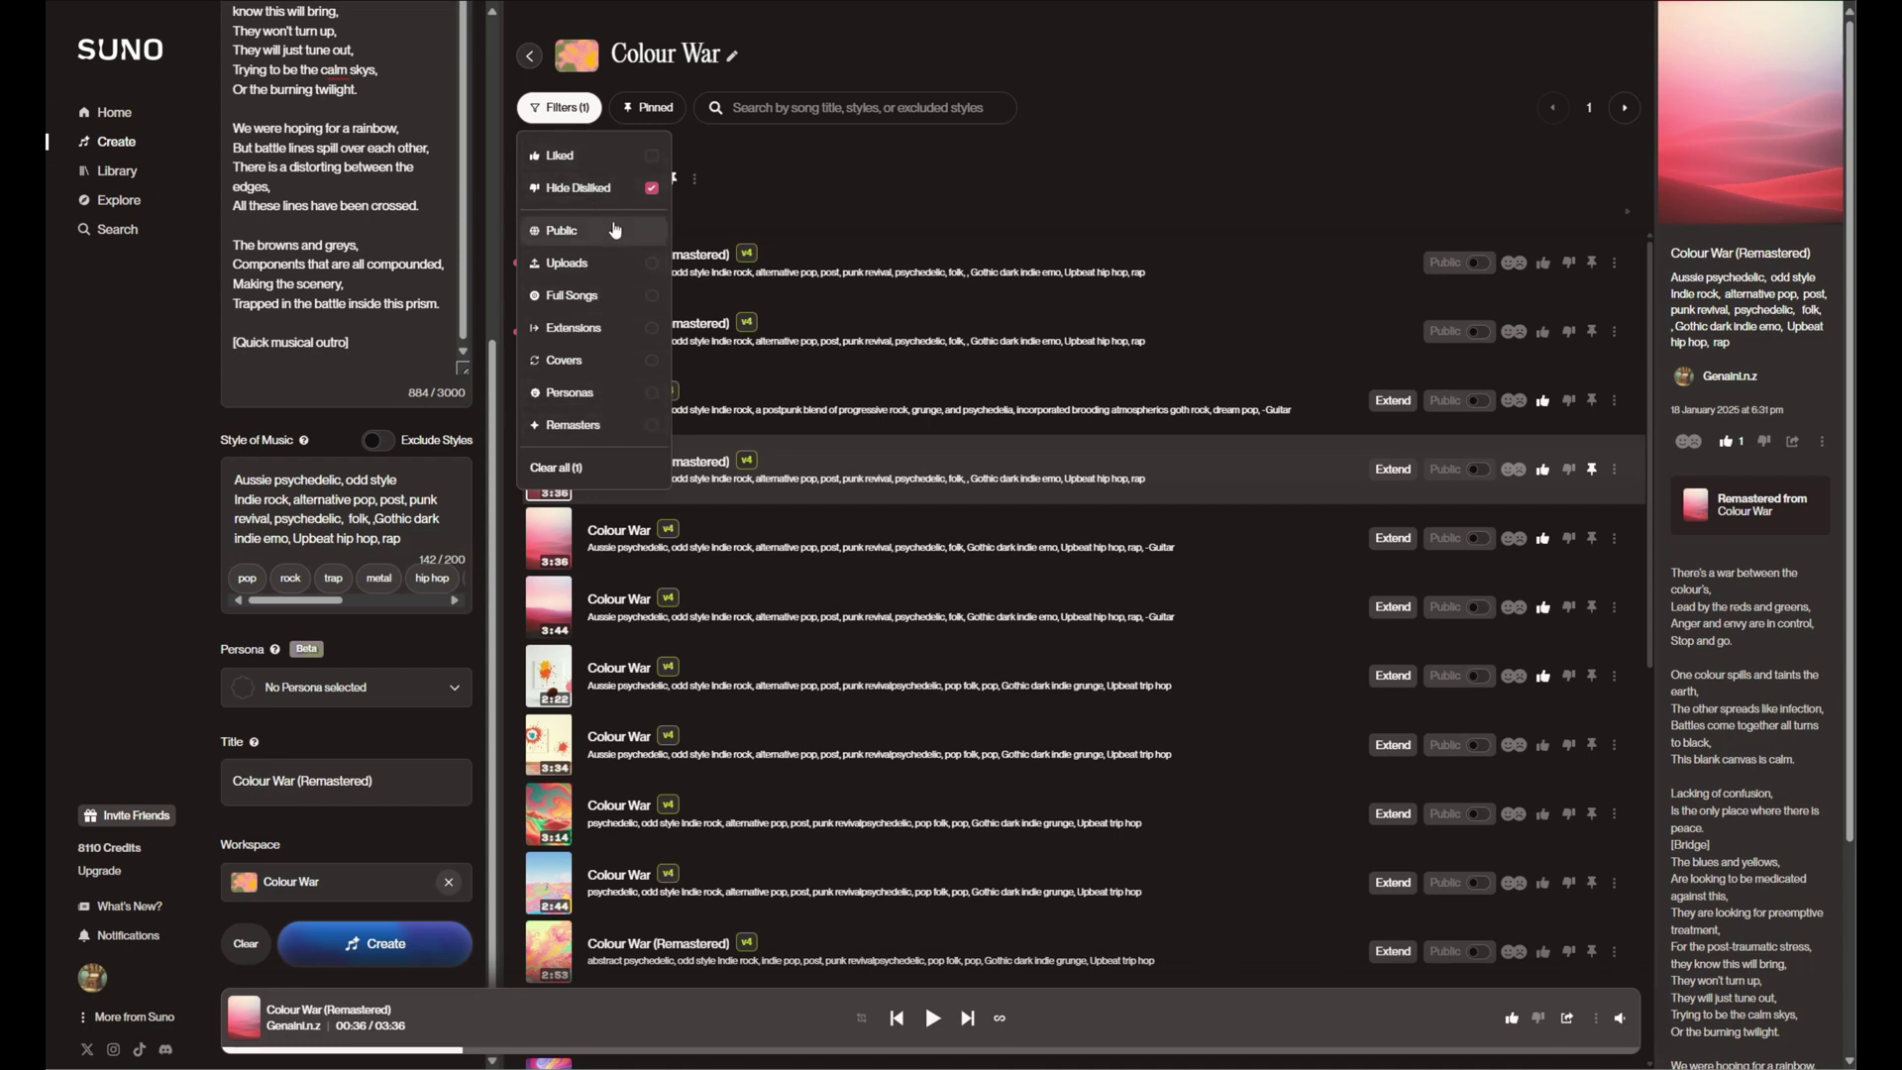
left_click(793, 180)
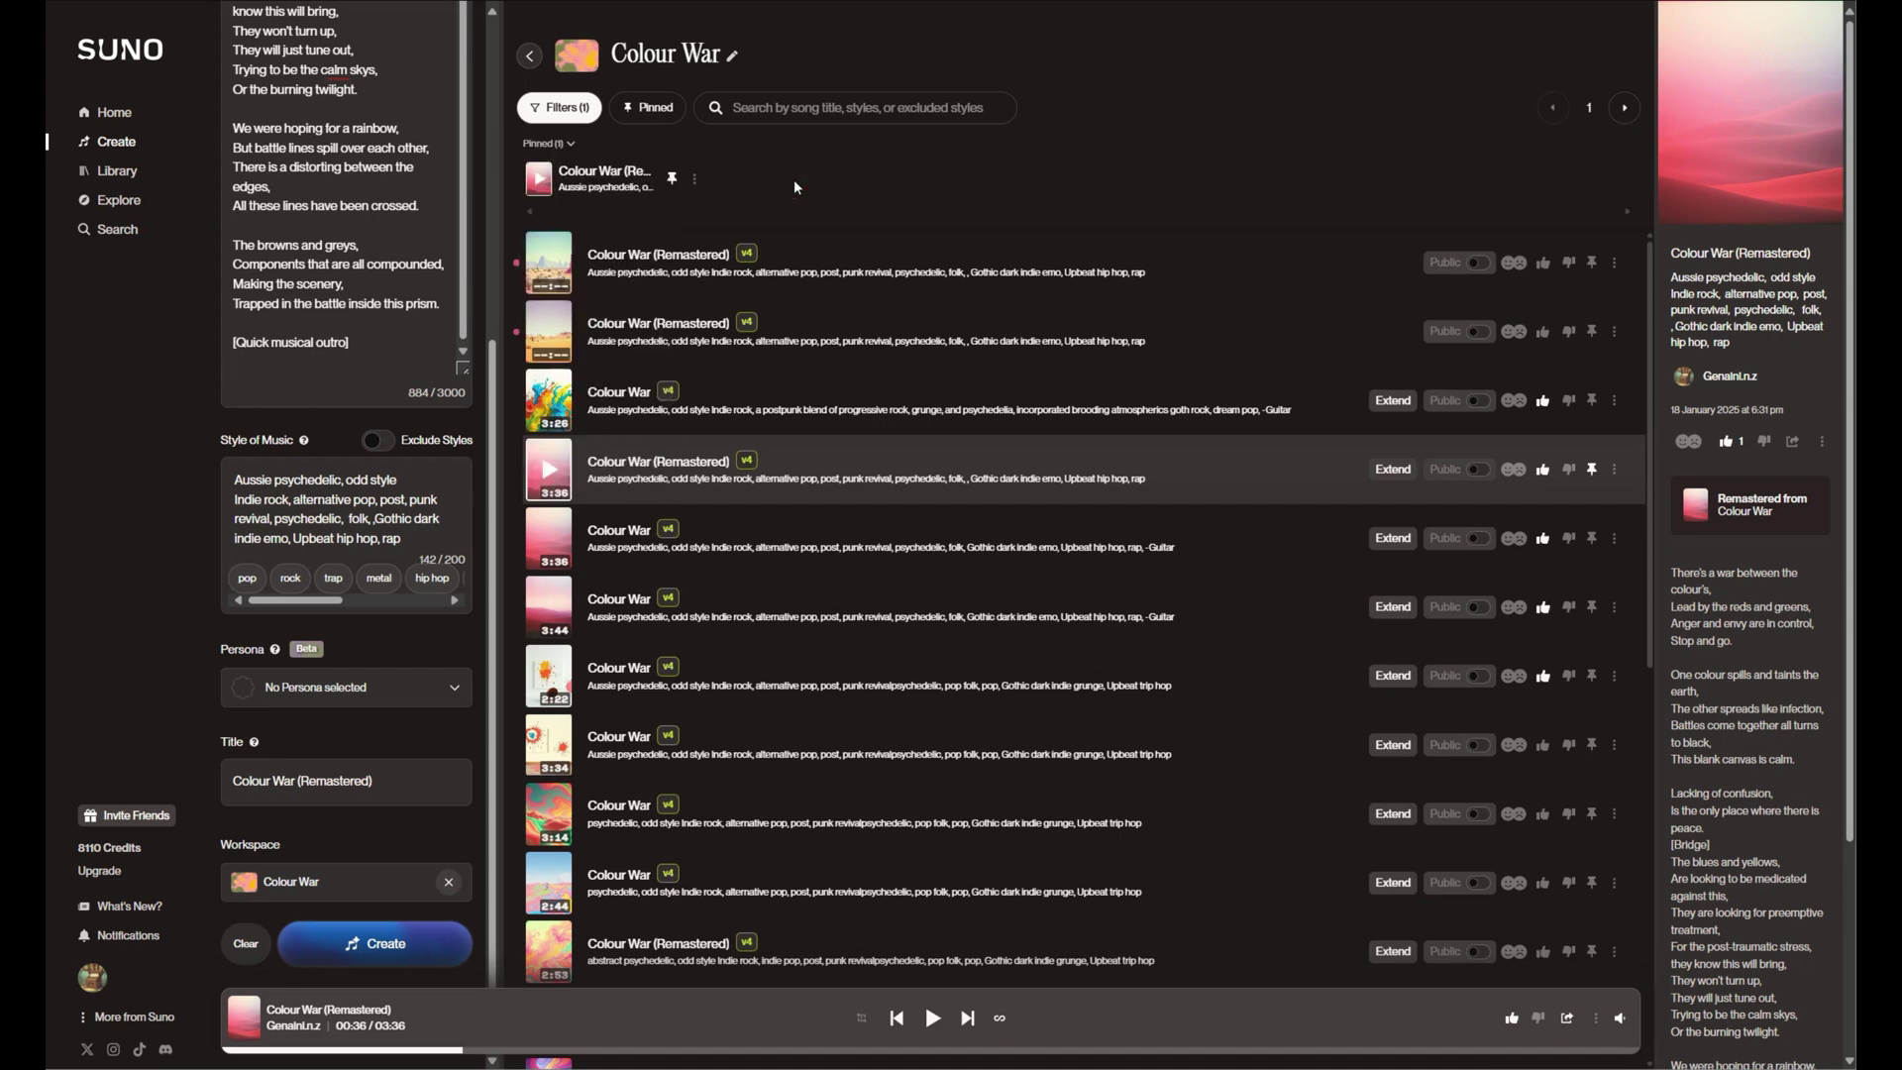
Step: Play the second new 2:42 Colour War (Remastered) version
left_click(555, 339)
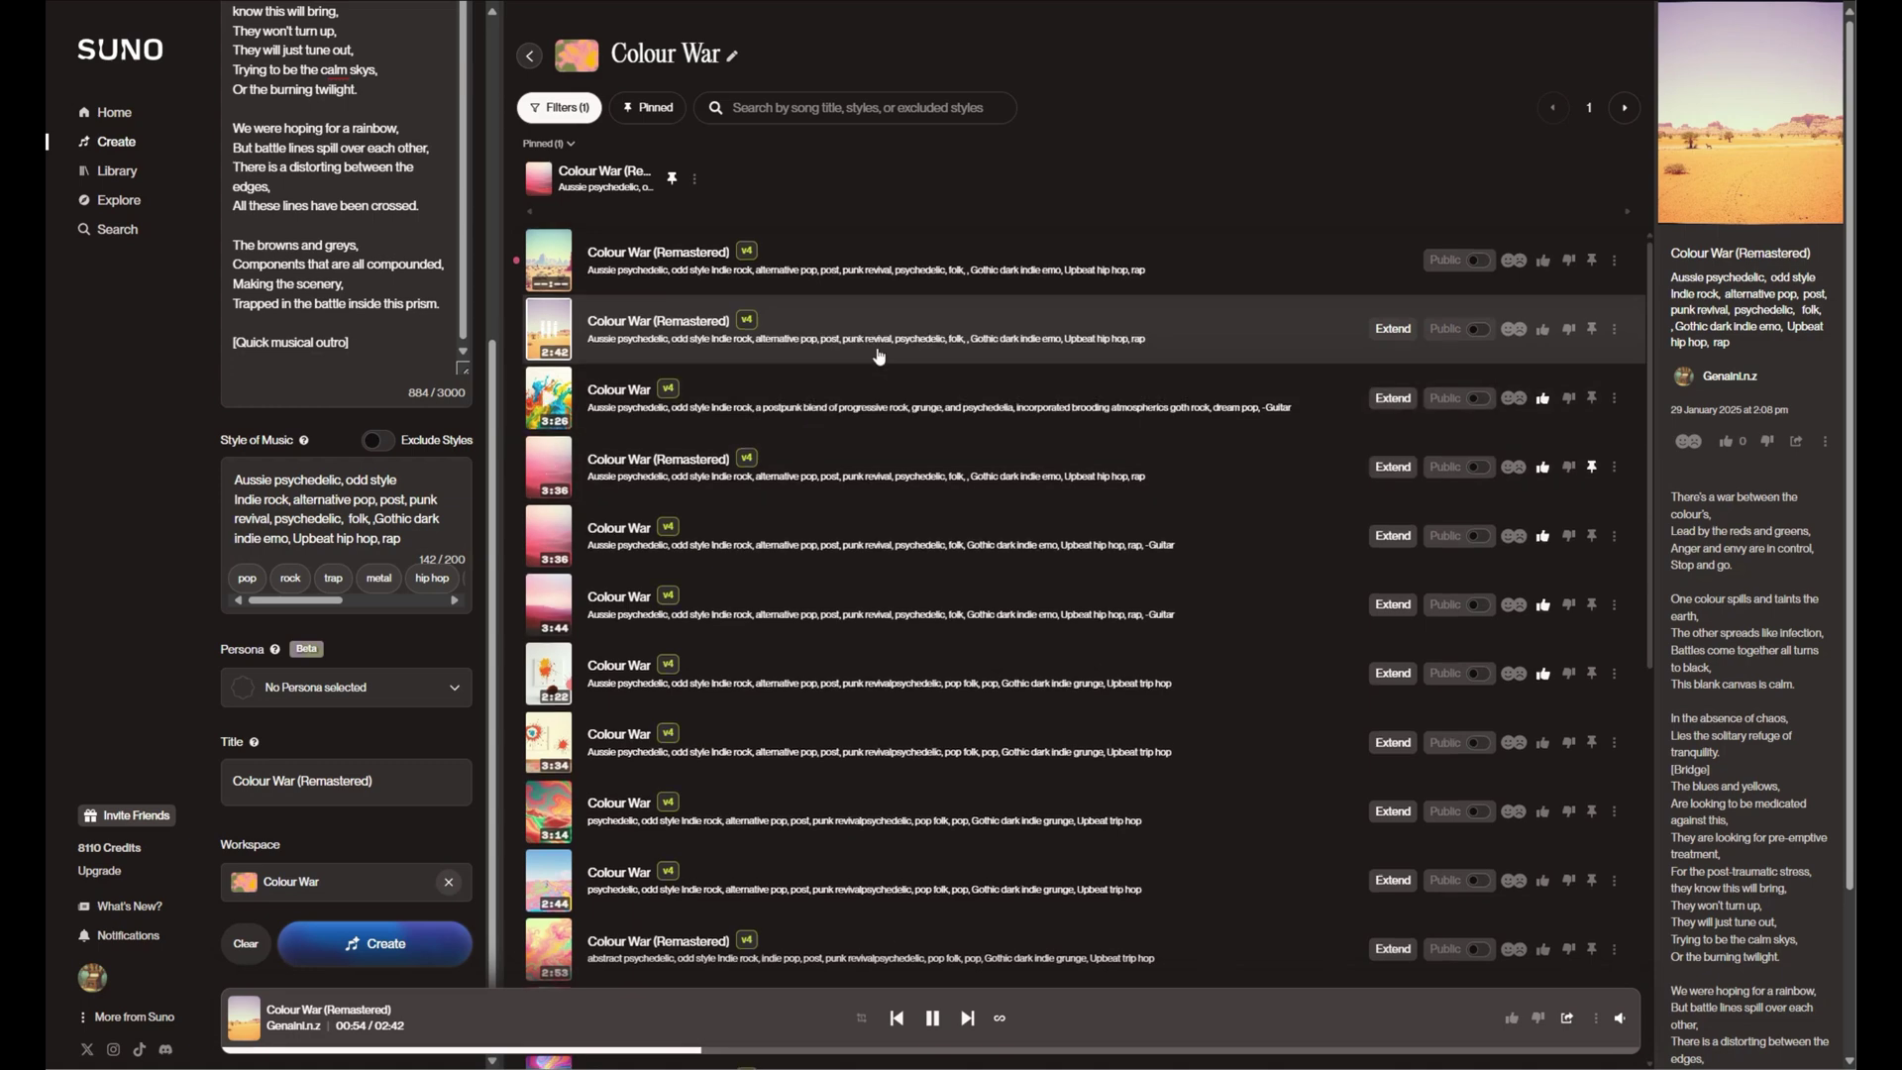
Step: Play the first new Colour War (Remastered) version and pause it at 00:48
left_click(551, 280)
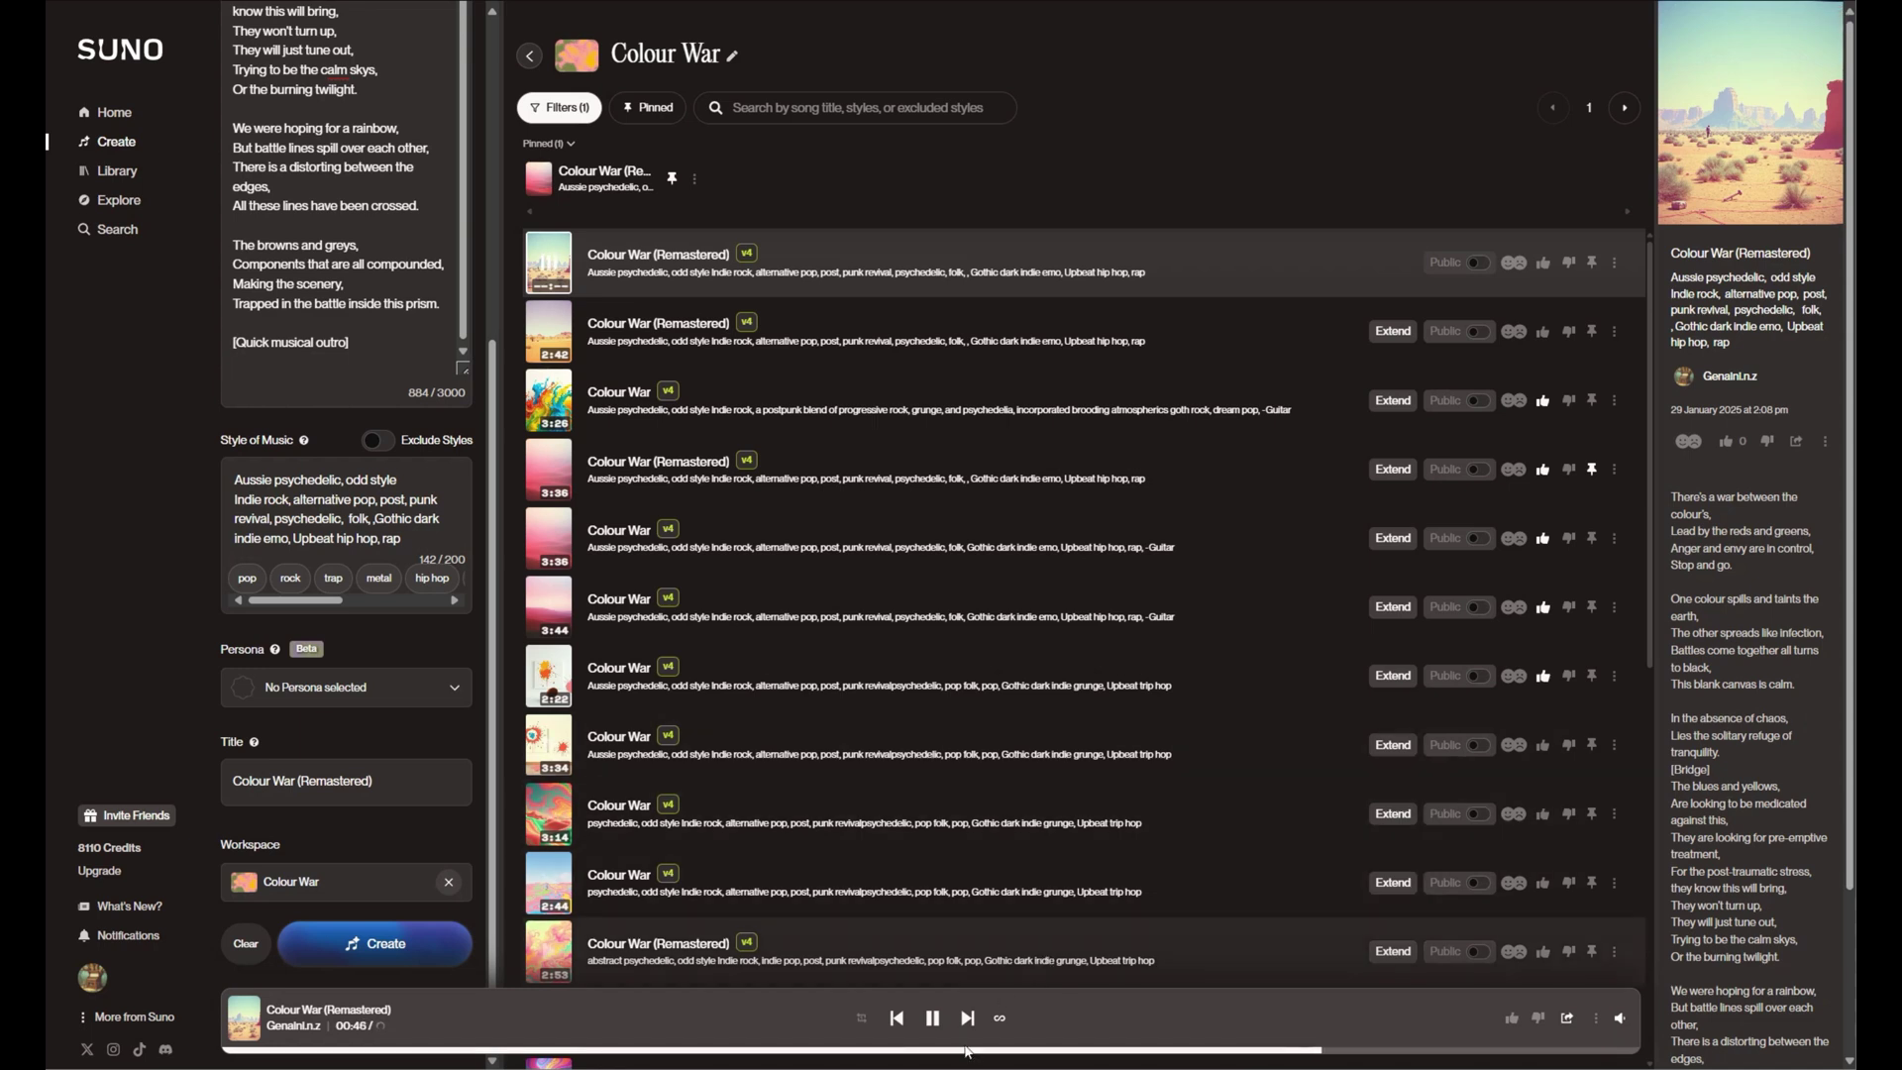
key("space")
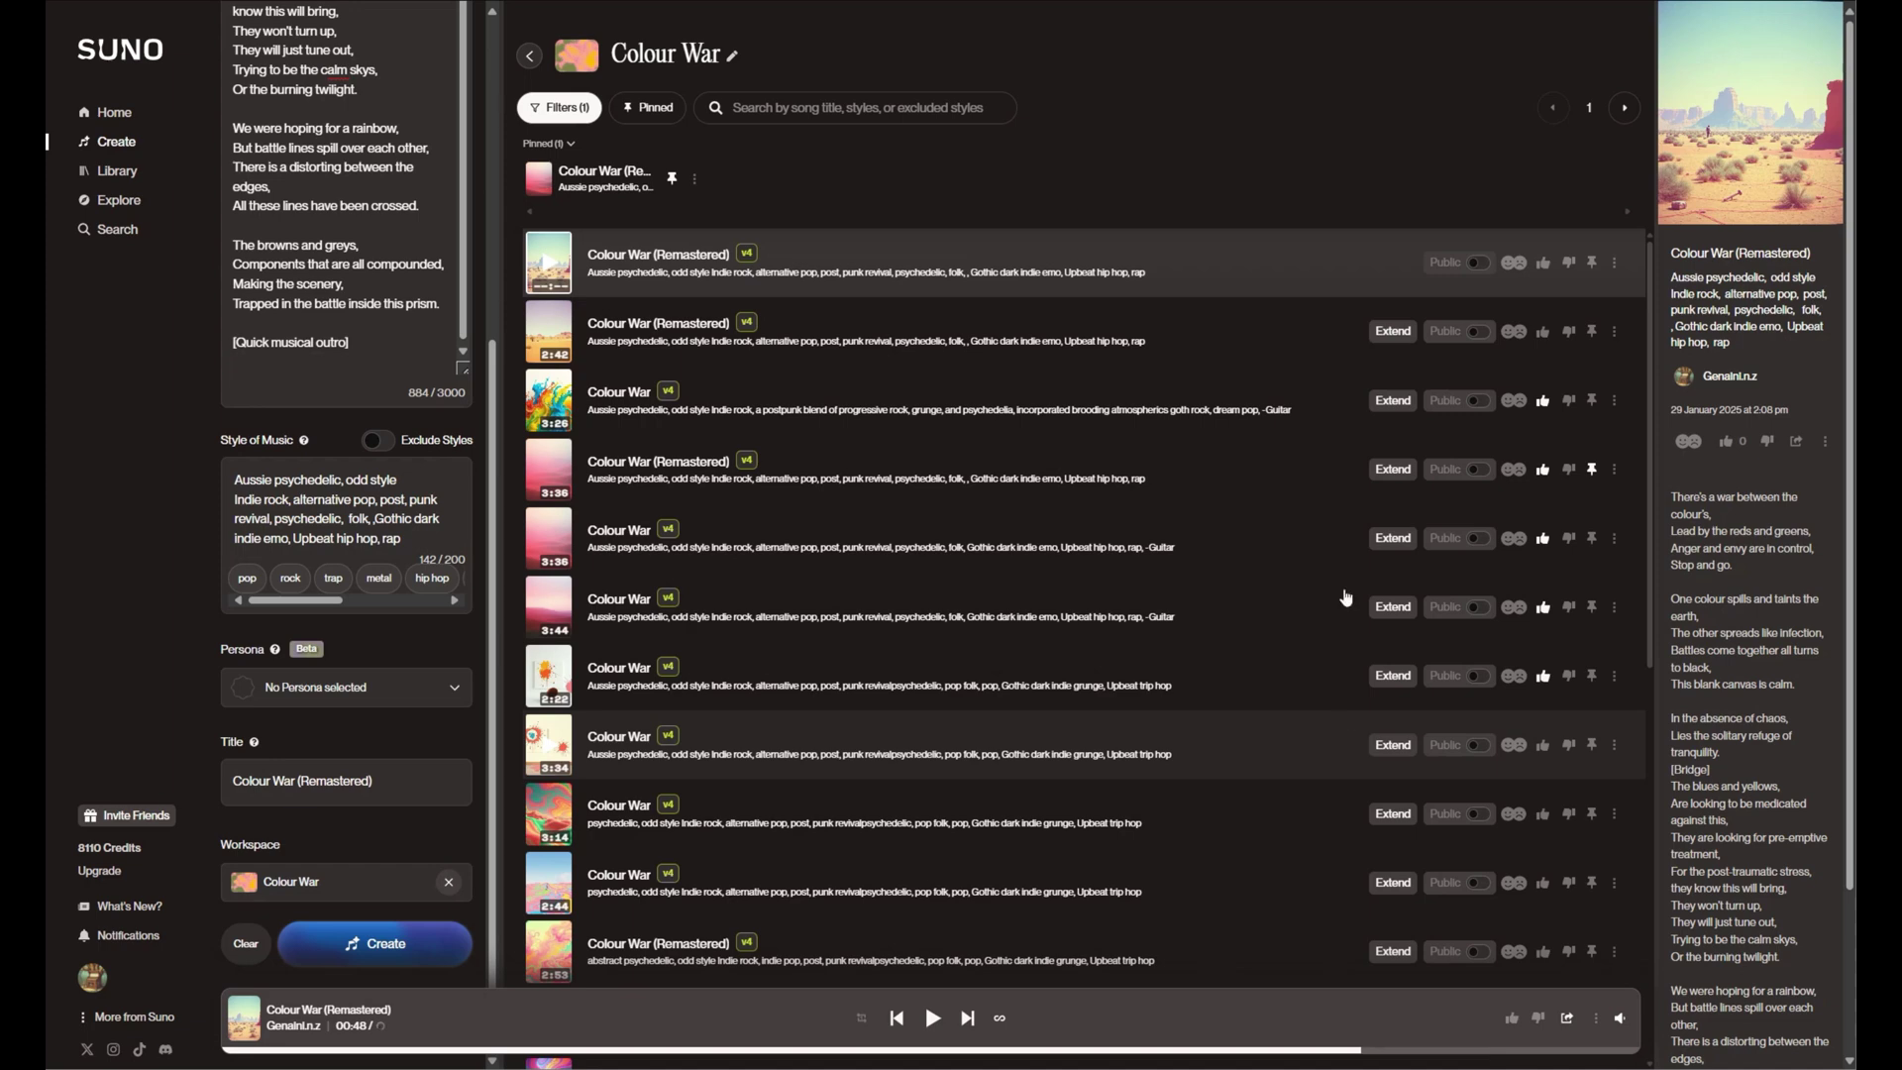
scroll(1040, 539, "down", 1)
scroll(232, 370, "up", 8)
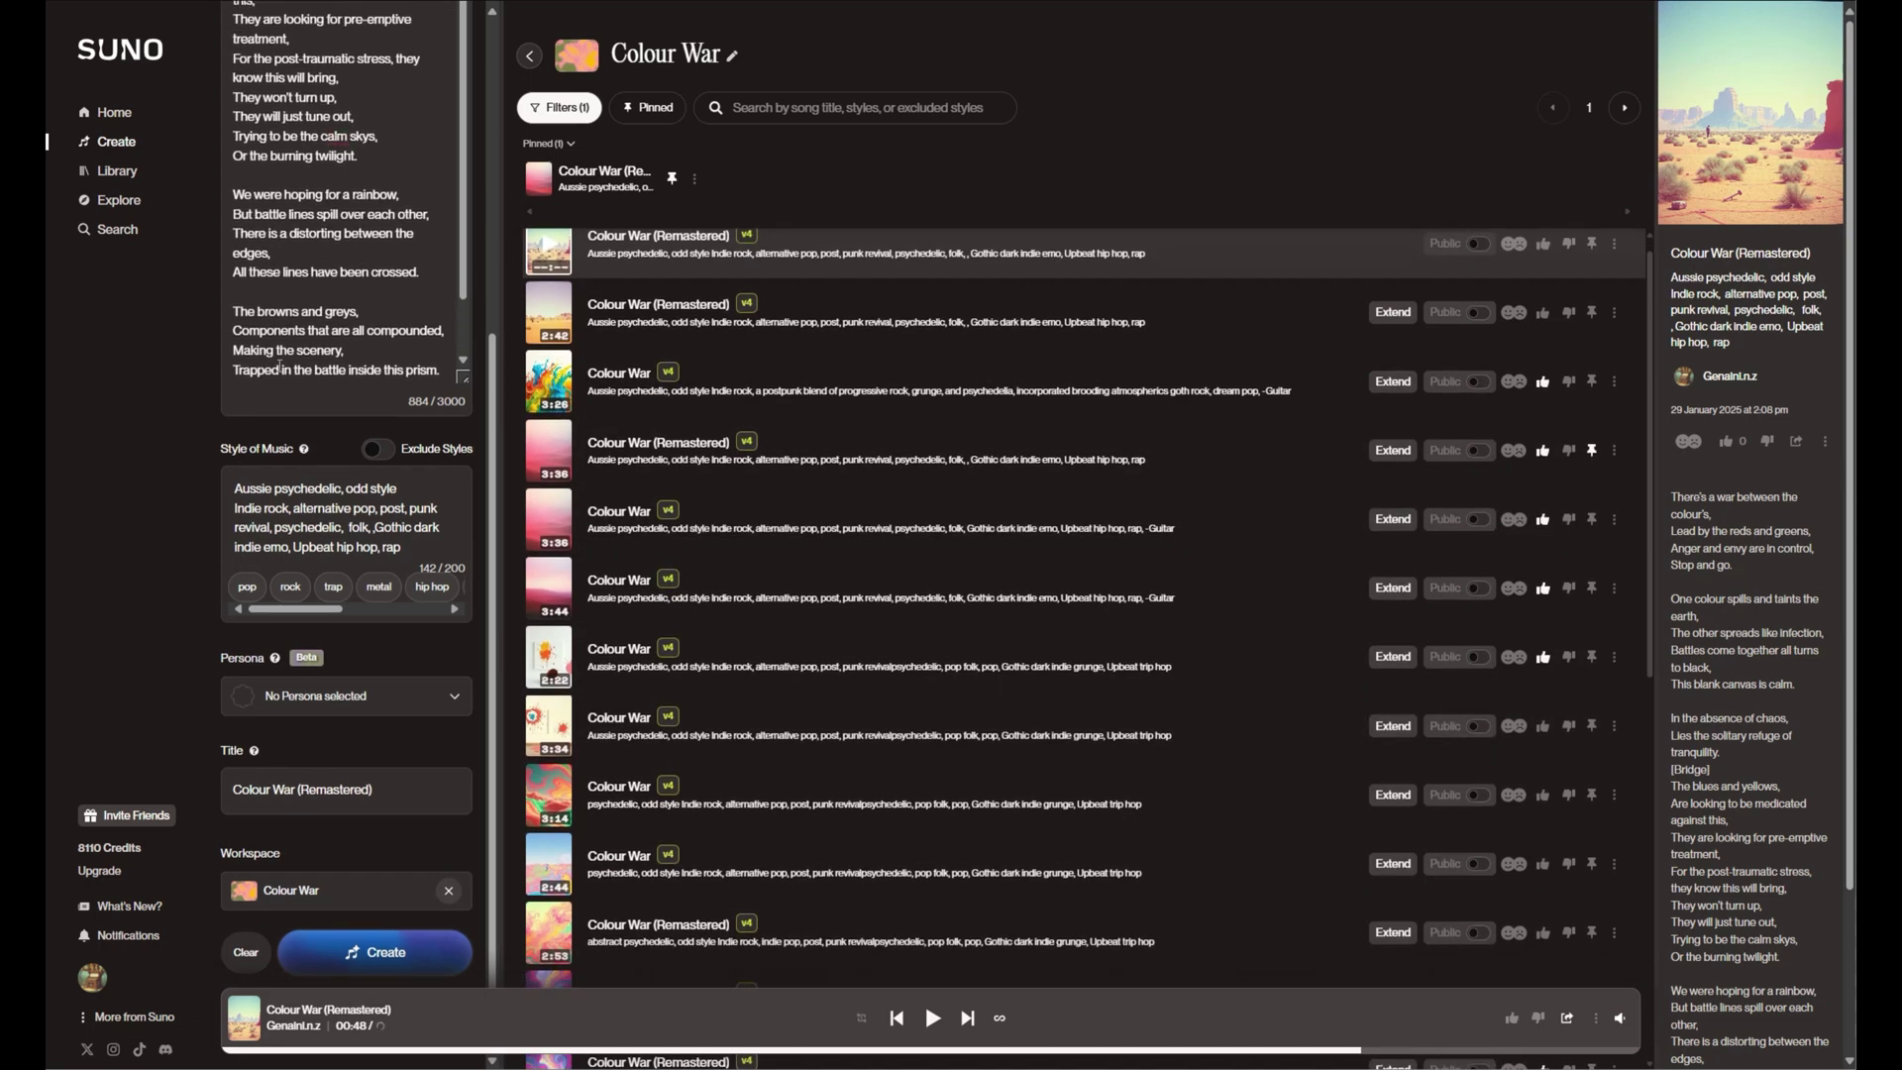